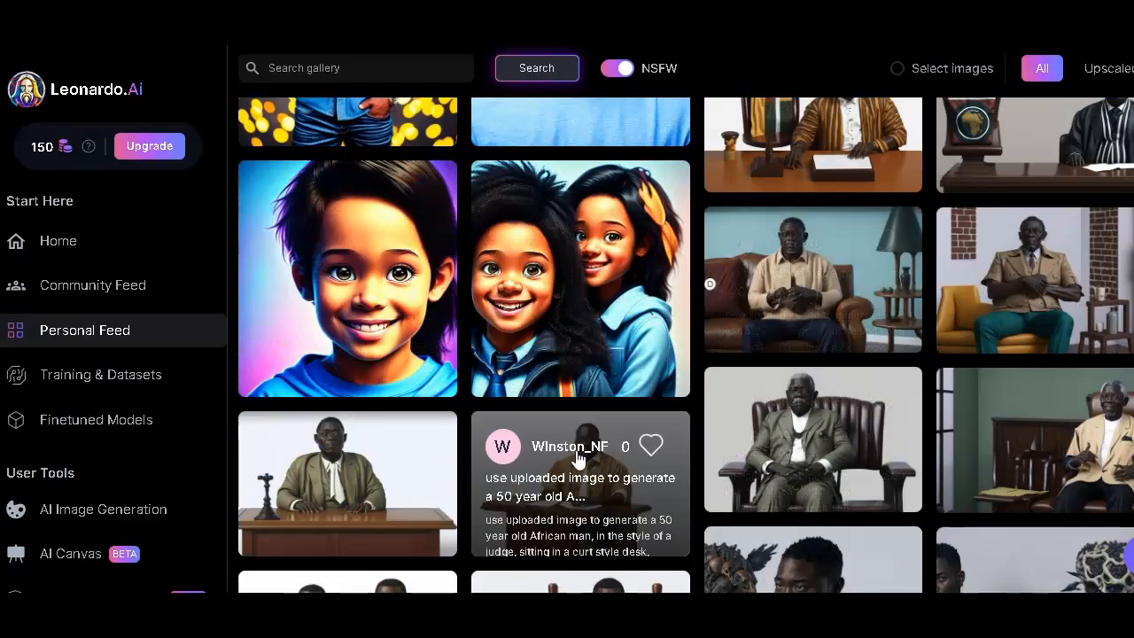
- Browse through the previously generated portraits and characters in the personal feed
{"action": "scroll", "coordinate": [213, 451], "scroll_direction": "down", "scroll_amount": 1}
{"action": "scroll", "coordinate": [231, 449], "scroll_direction": "down", "scroll_amount": 3}
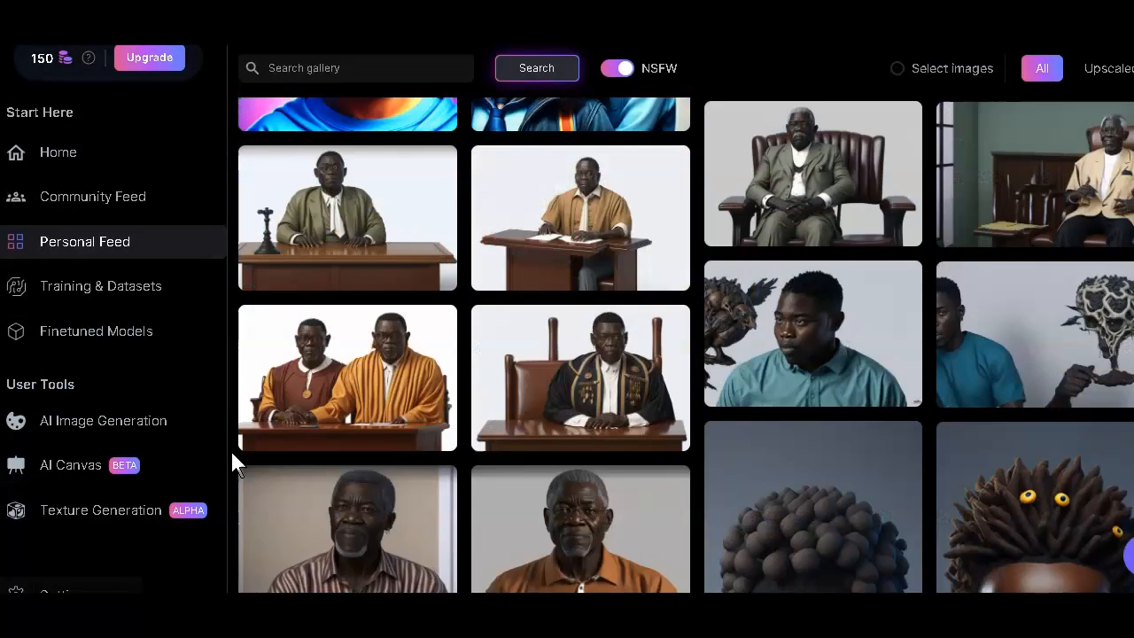
{"action": "scroll", "coordinate": [231, 449], "scroll_direction": "down", "scroll_amount": 1}
{"action": "scroll", "coordinate": [233, 450], "scroll_direction": "down", "scroll_amount": 1}
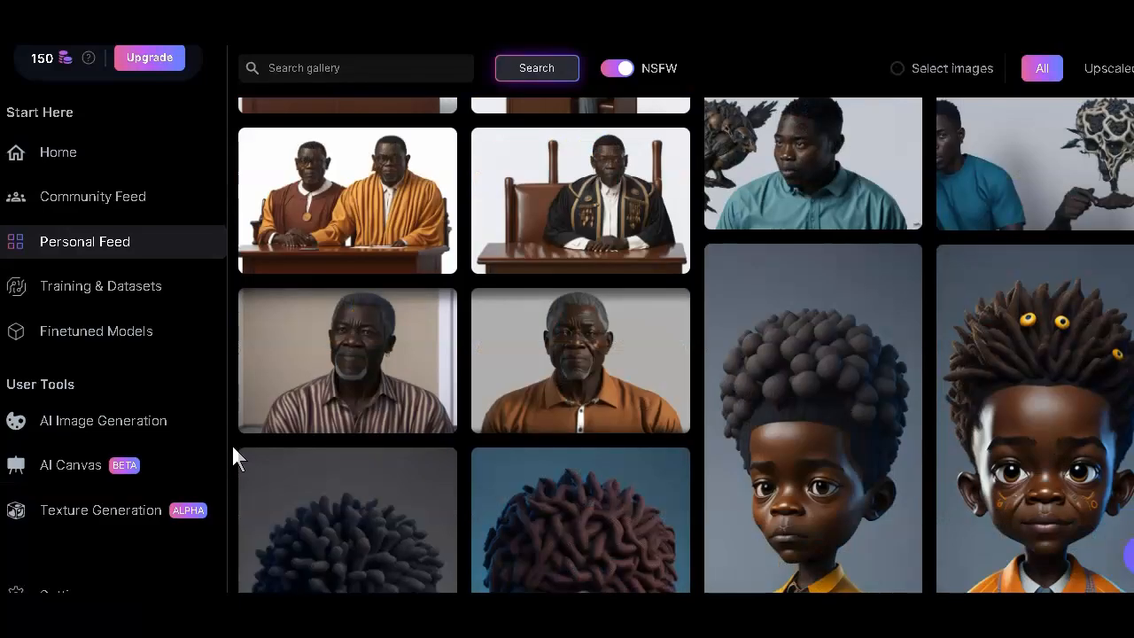
{"action": "scroll", "coordinate": [233, 450], "scroll_direction": "down", "scroll_amount": 5}
{"action": "scroll", "coordinate": [232, 443], "scroll_direction": "down", "scroll_amount": 6}
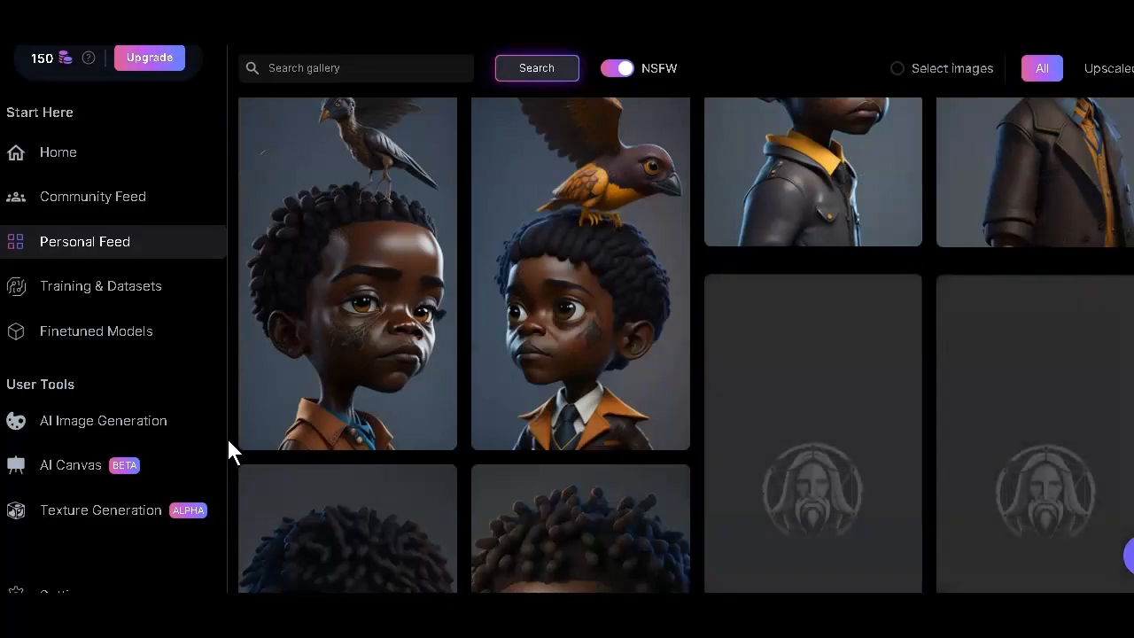
{"action": "scroll", "coordinate": [227, 443], "scroll_direction": "down", "scroll_amount": 4}
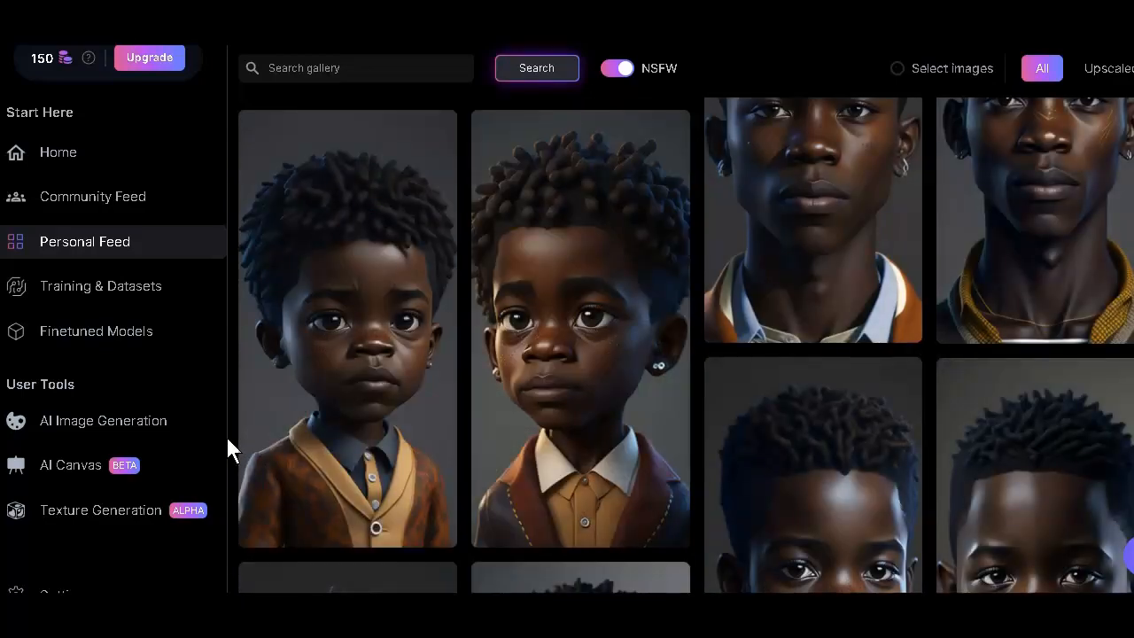
{"action": "scroll", "coordinate": [228, 440], "scroll_direction": "down", "scroll_amount": 2}
{"action": "scroll", "coordinate": [227, 439], "scroll_direction": "down", "scroll_amount": 10}
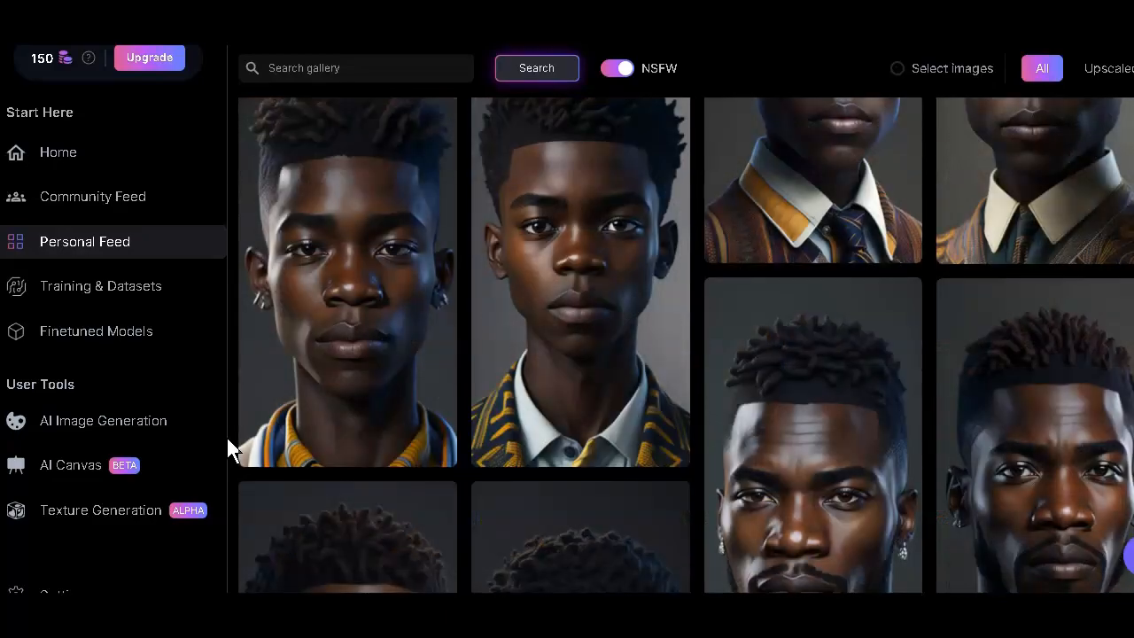
{"action": "scroll", "coordinate": [227, 440], "scroll_direction": "down", "scroll_amount": 5}
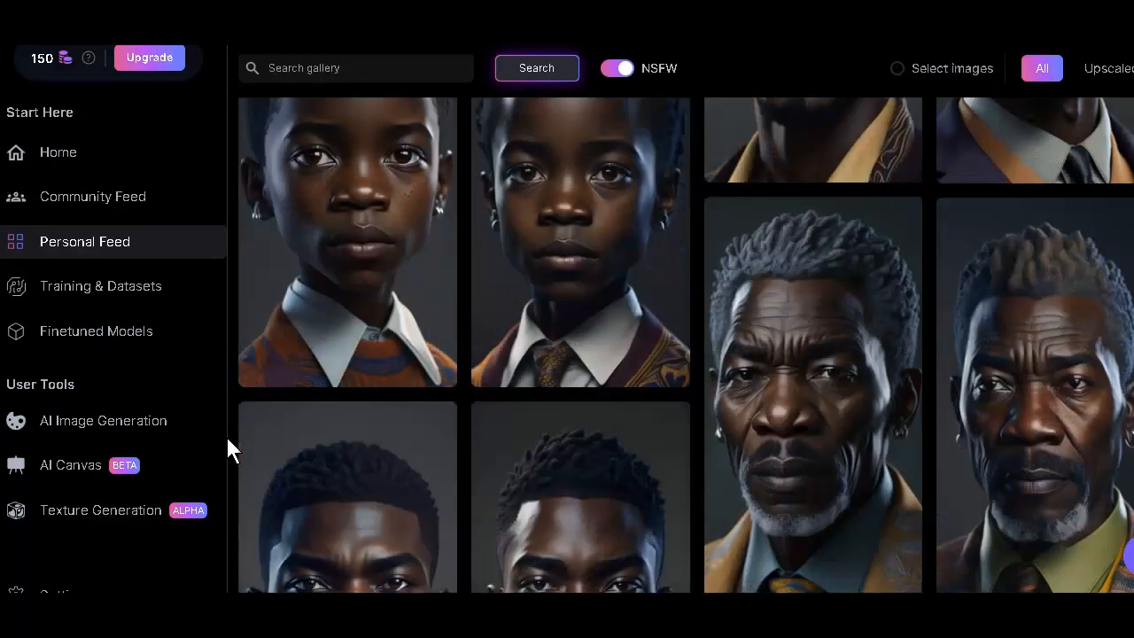
{"action": "scroll", "coordinate": [228, 440], "scroll_direction": "down", "scroll_amount": 5}
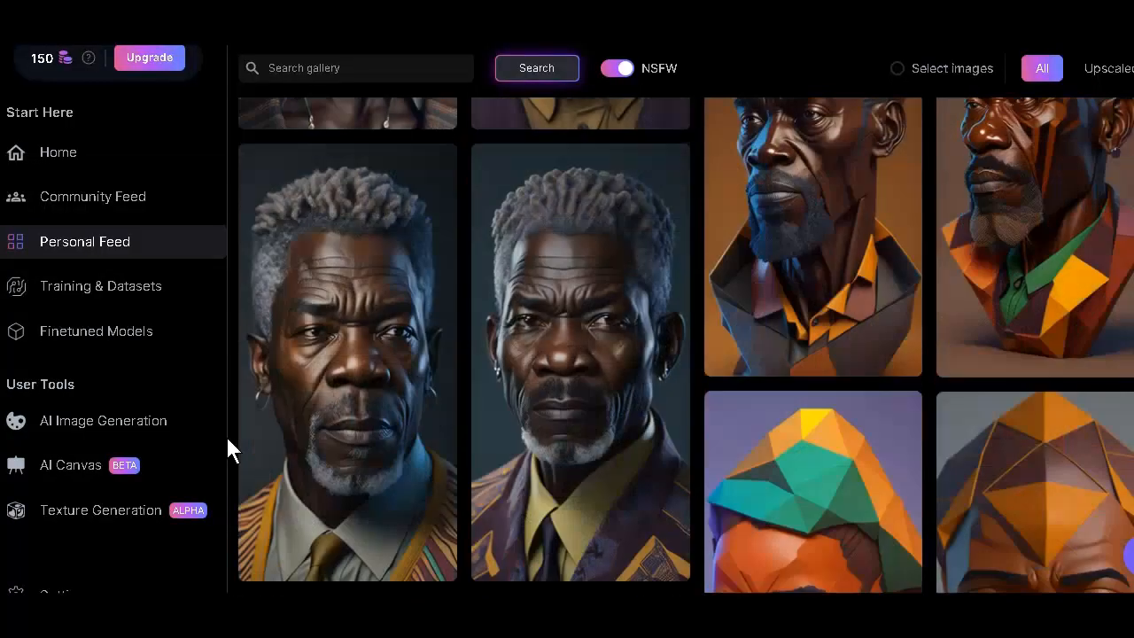
{"action": "scroll", "coordinate": [227, 440], "scroll_direction": "down", "scroll_amount": 5}
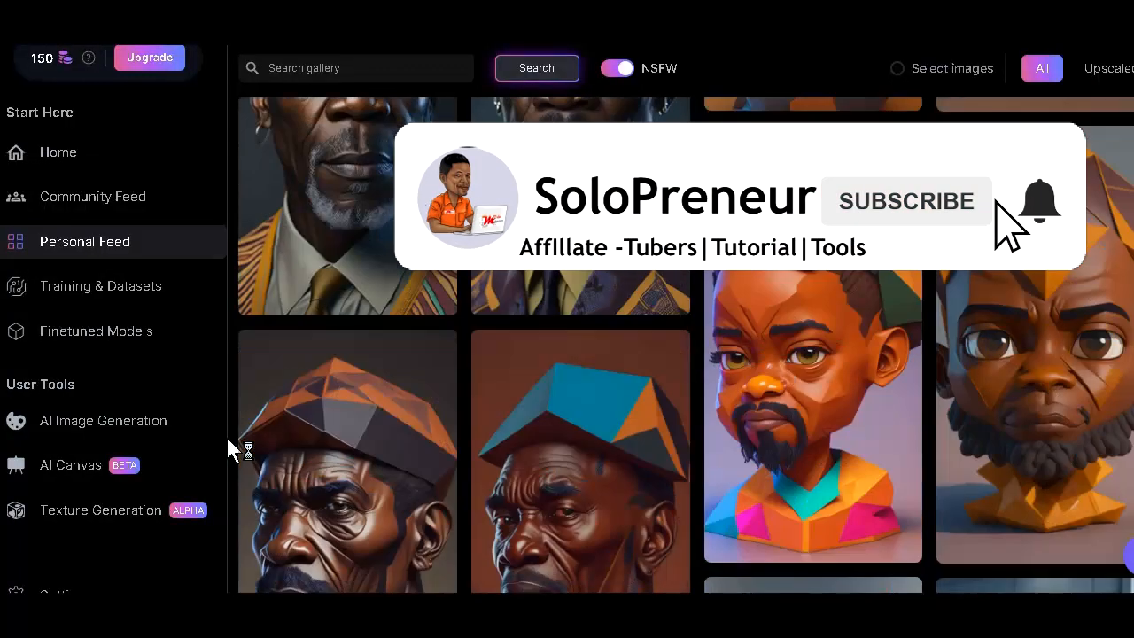
{"action": "scroll", "coordinate": [227, 439], "scroll_direction": "down", "scroll_amount": 5}
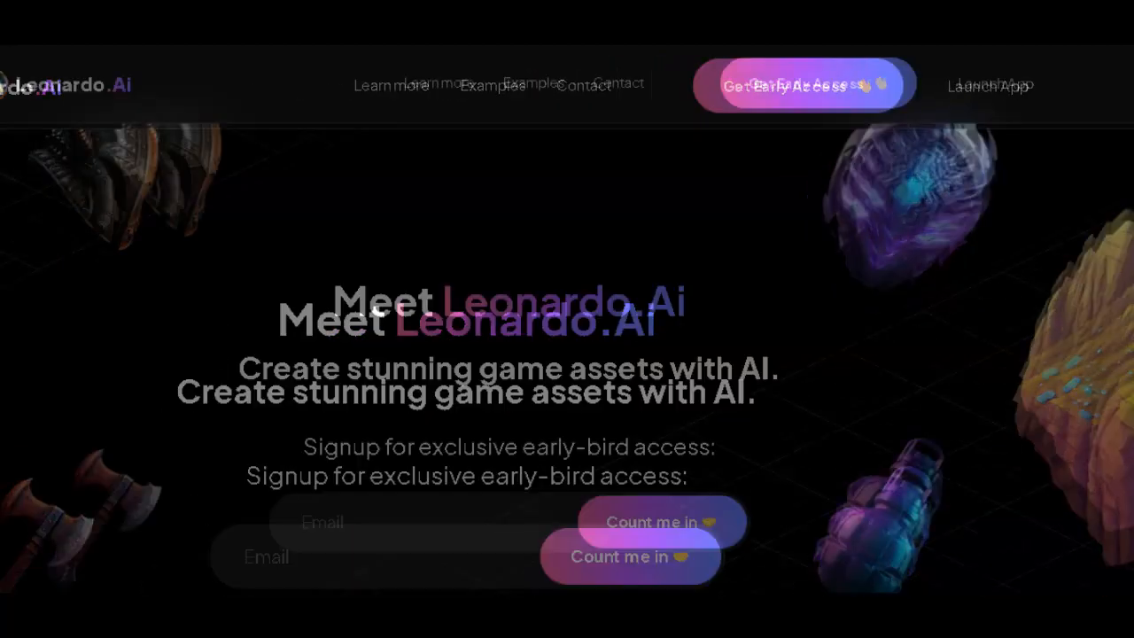
- Enter the Leonardo.Ai app from its landing page and look over the featured models on the home page
{"action": "left_click", "coordinate": [870, 92]}
{"action": "left_click", "coordinate": [394, 430]}
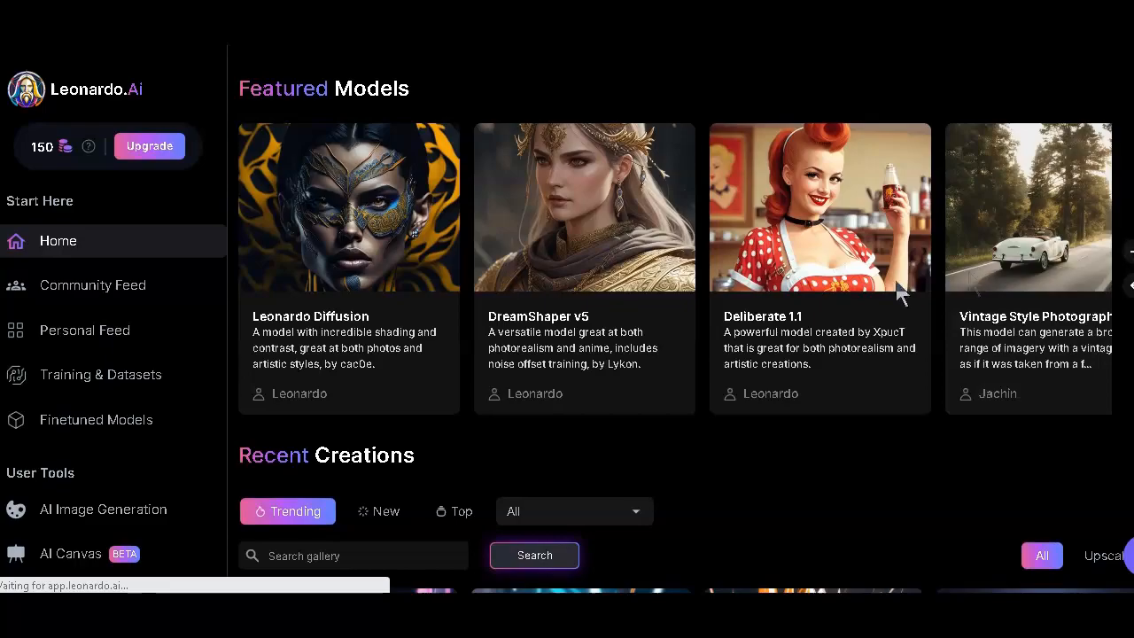
{"action": "scroll", "coordinate": [782, 293], "scroll_direction": "down", "scroll_amount": 3}
{"action": "scroll", "coordinate": [783, 296], "scroll_direction": "up", "scroll_amount": 3}
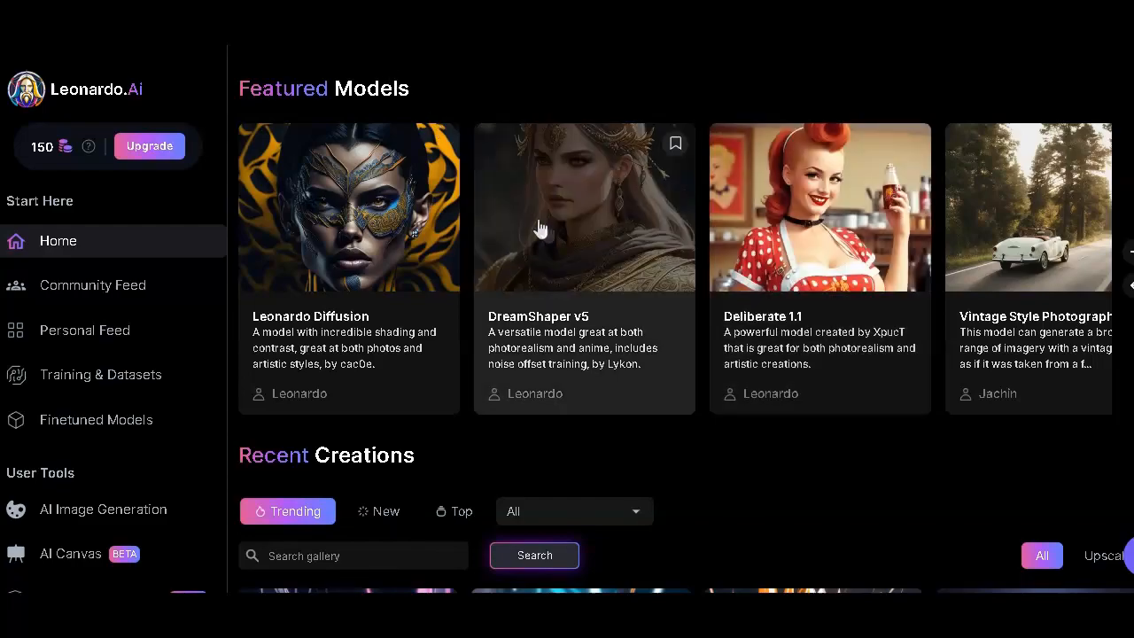
- Browse the trending images under Recent Creations to examine their styles and prompts
{"action": "scroll", "coordinate": [553, 245], "scroll_direction": "down", "scroll_amount": 5}
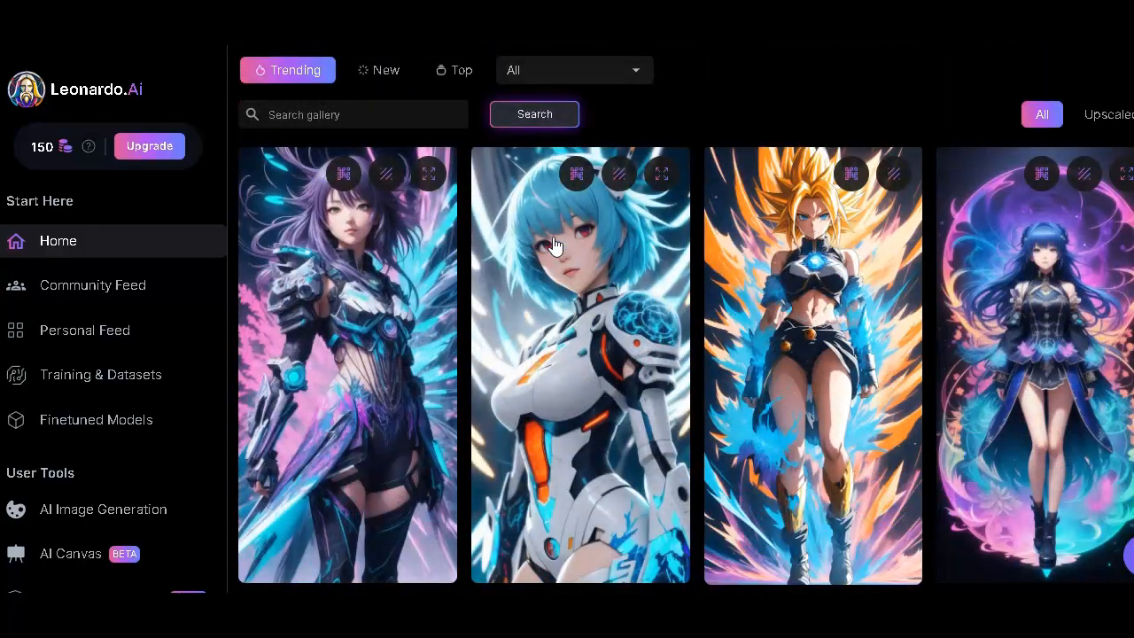
{"action": "scroll", "coordinate": [553, 245], "scroll_direction": "down", "scroll_amount": 10}
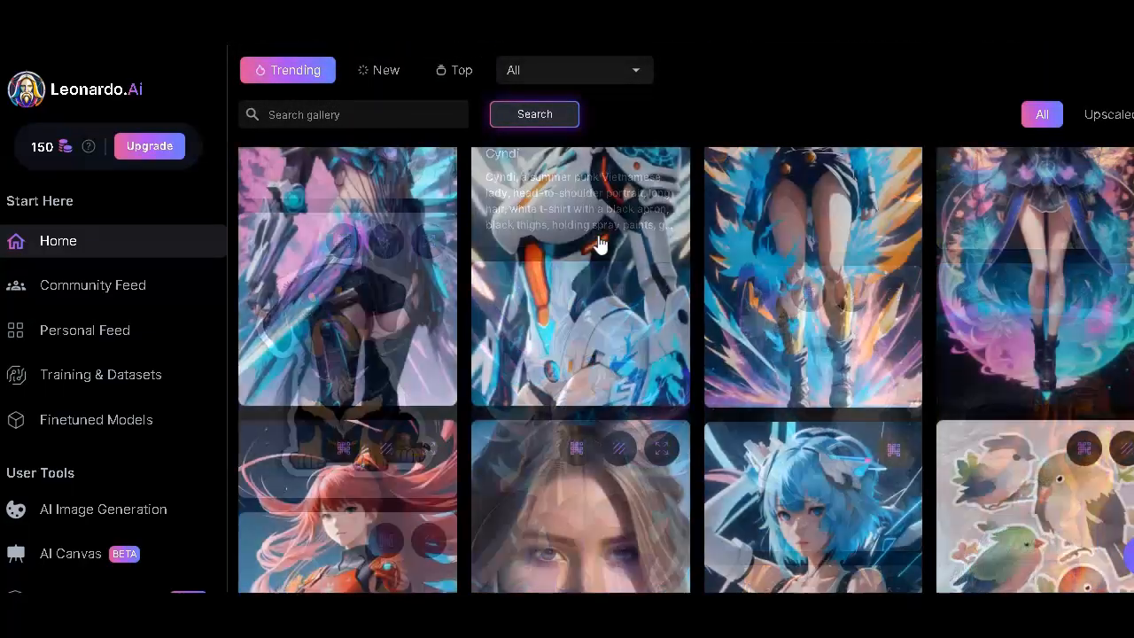
{"action": "scroll", "coordinate": [599, 245], "scroll_direction": "up", "scroll_amount": 5}
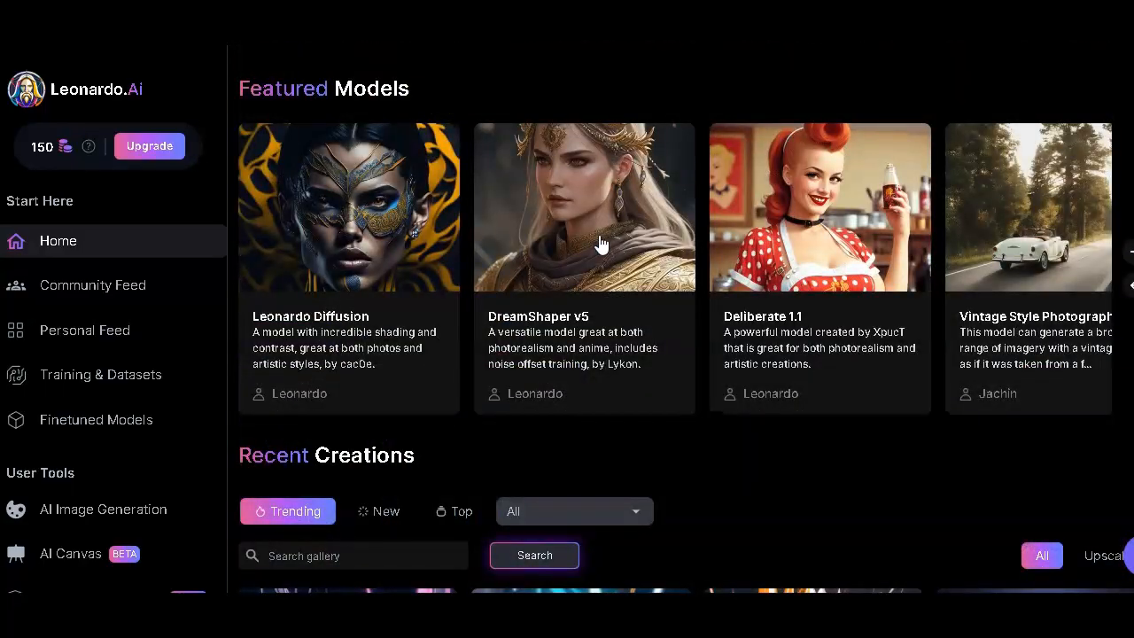
{"action": "scroll", "coordinate": [714, 278], "scroll_direction": "down", "scroll_amount": 3}
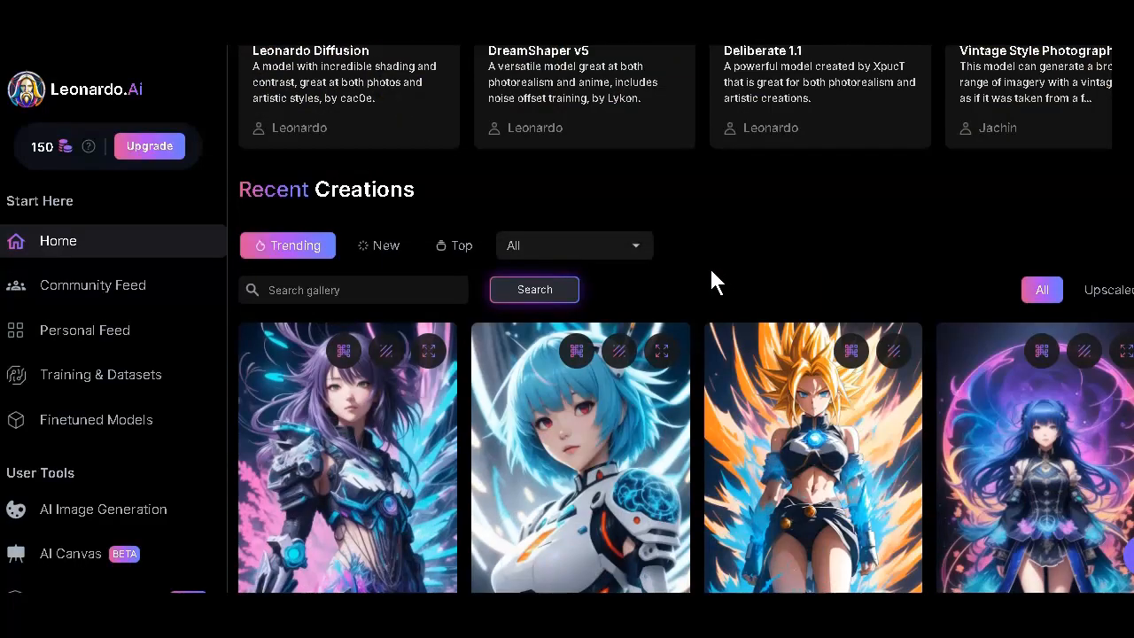
{"action": "scroll", "coordinate": [714, 278], "scroll_direction": "down", "scroll_amount": 5}
{"action": "scroll", "coordinate": [834, 315], "scroll_direction": "down", "scroll_amount": 2}
{"action": "scroll", "coordinate": [498, 233], "scroll_direction": "up", "scroll_amount": 5}
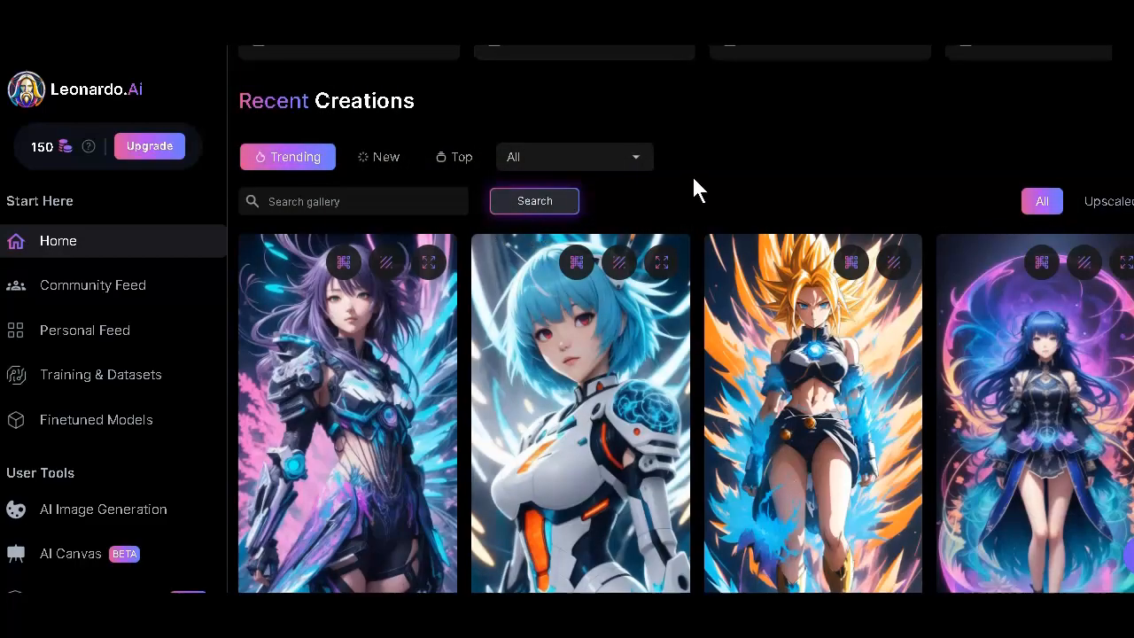
{"action": "scroll", "coordinate": [693, 181], "scroll_direction": "down", "scroll_amount": 2}
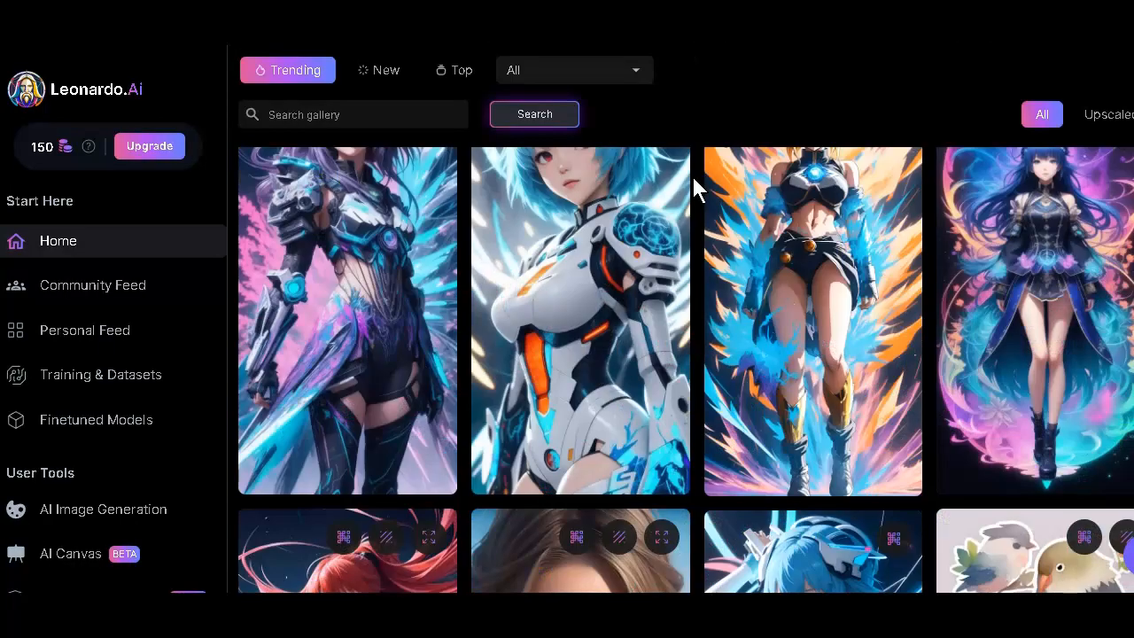
{"action": "scroll", "coordinate": [694, 182], "scroll_direction": "down", "scroll_amount": 3}
{"action": "scroll", "coordinate": [693, 177], "scroll_direction": "down", "scroll_amount": 4}
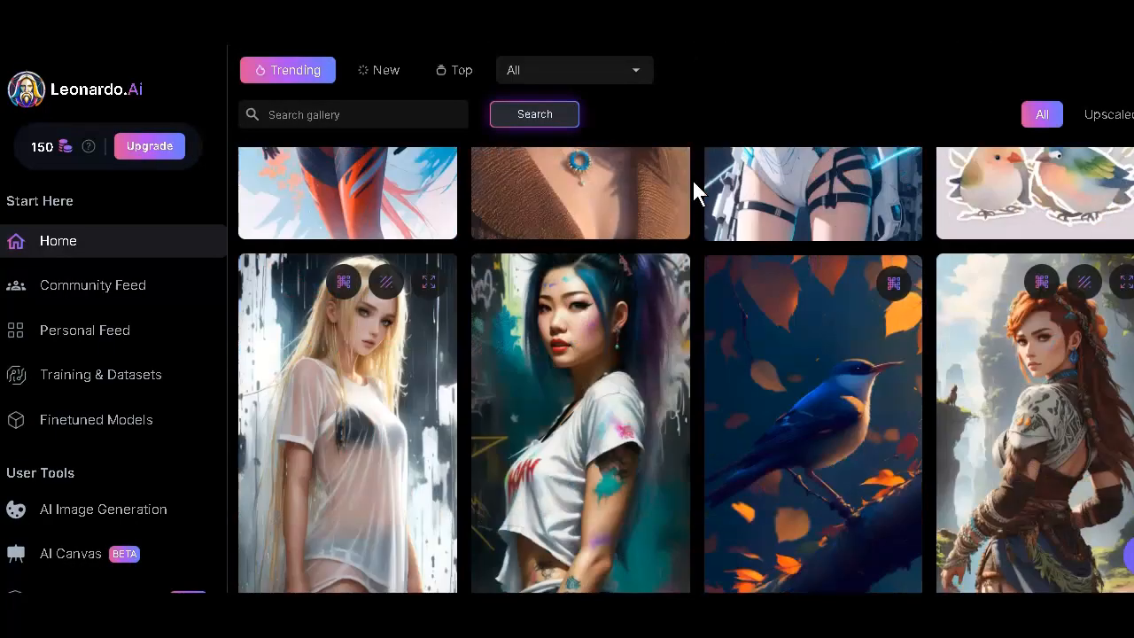
{"action": "scroll", "coordinate": [694, 181], "scroll_direction": "down", "scroll_amount": 1}
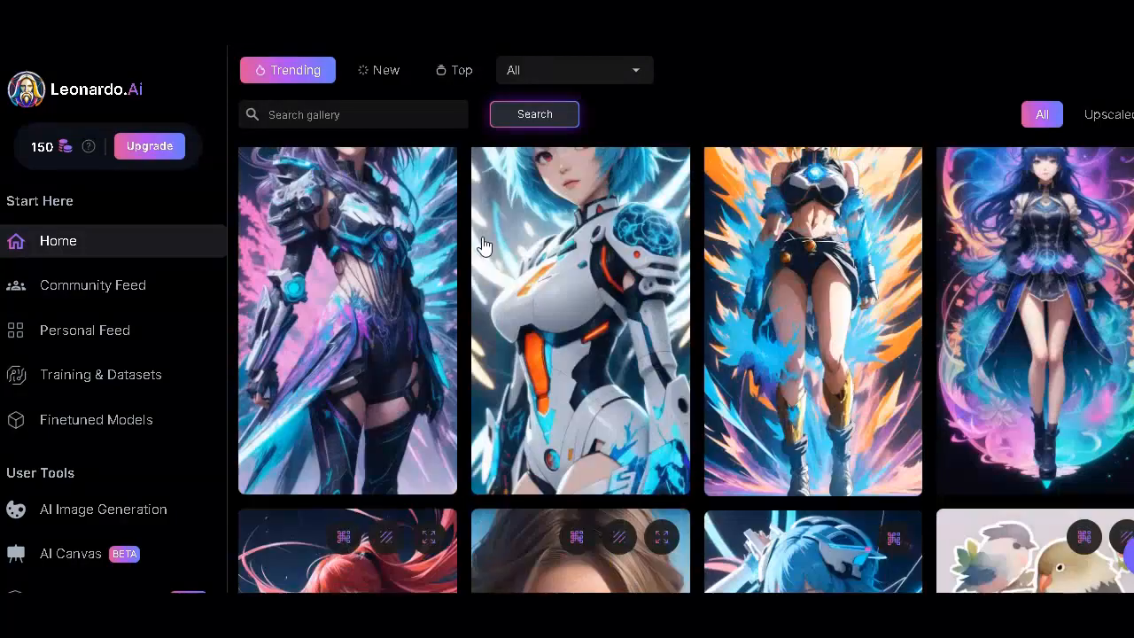
{"action": "scroll", "coordinate": [483, 239], "scroll_direction": "down", "scroll_amount": 5}
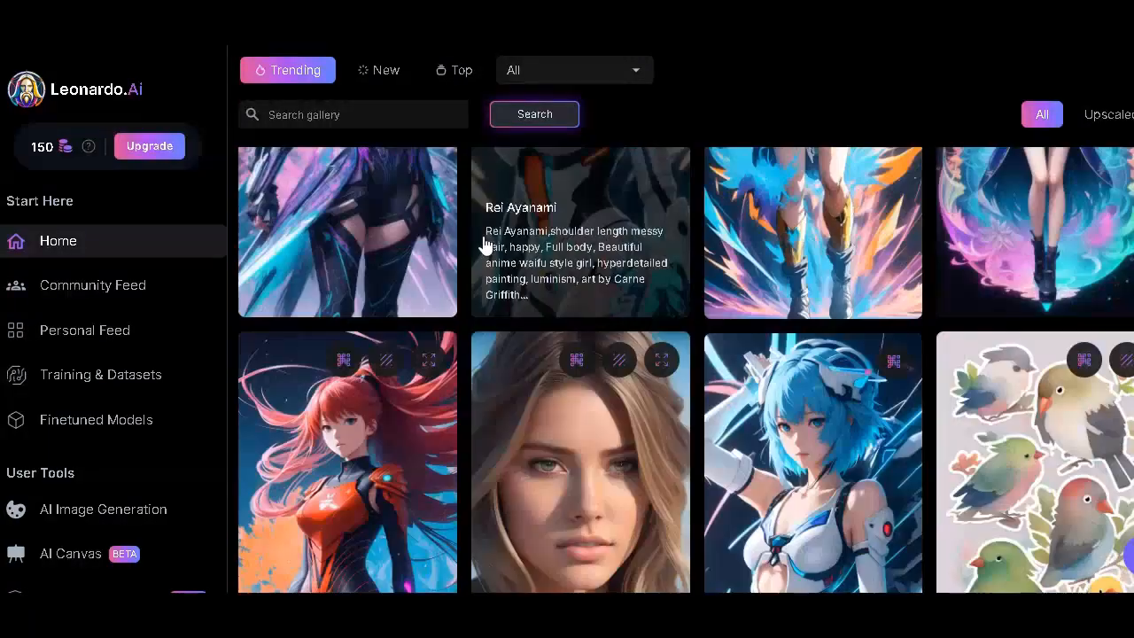
{"action": "scroll", "coordinate": [484, 244], "scroll_direction": "down", "scroll_amount": 10}
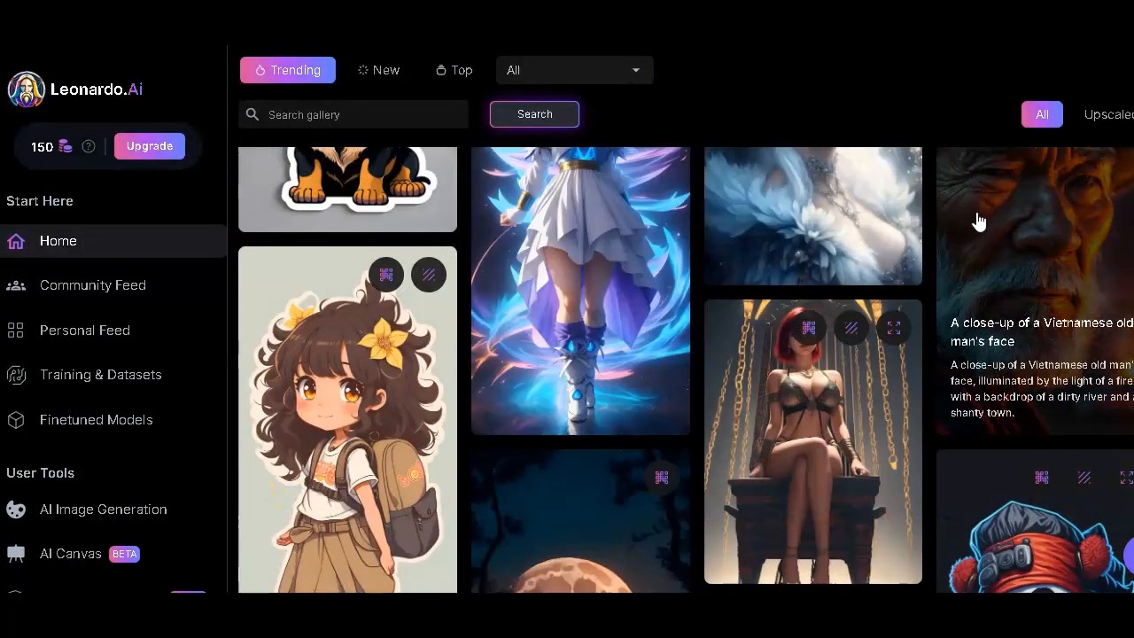
- Open the details of the image "A close-up of a Vietnamese old man's face" and highlight its prompt and negative prompt
{"action": "left_click", "coordinate": [979, 223]}
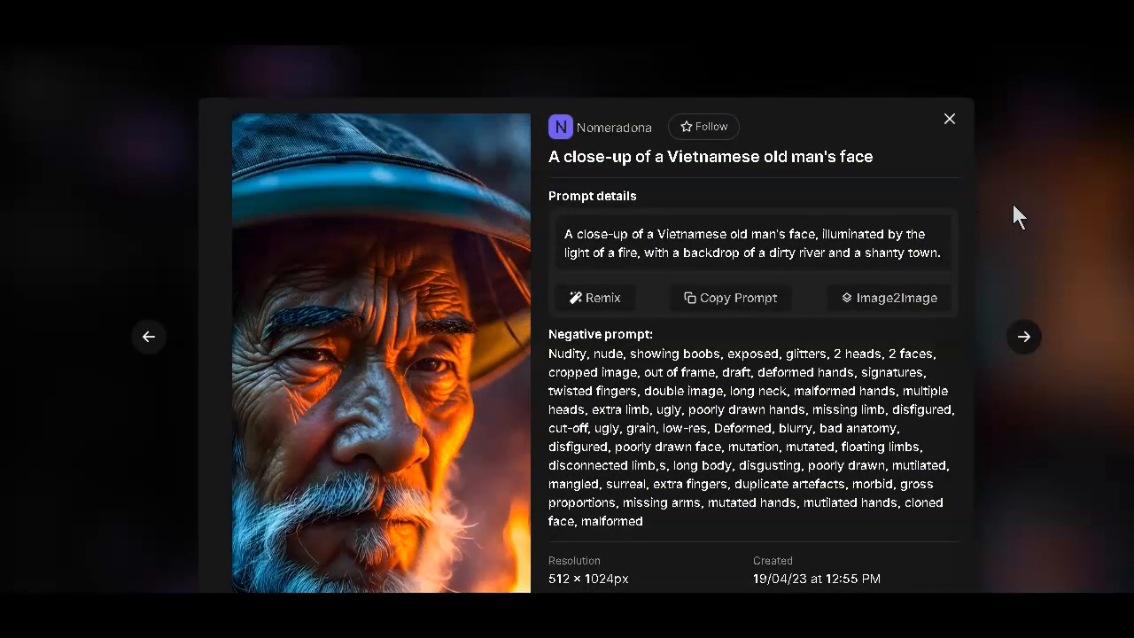
{"action": "scroll", "coordinate": [1014, 206], "scroll_direction": "down", "scroll_amount": 1}
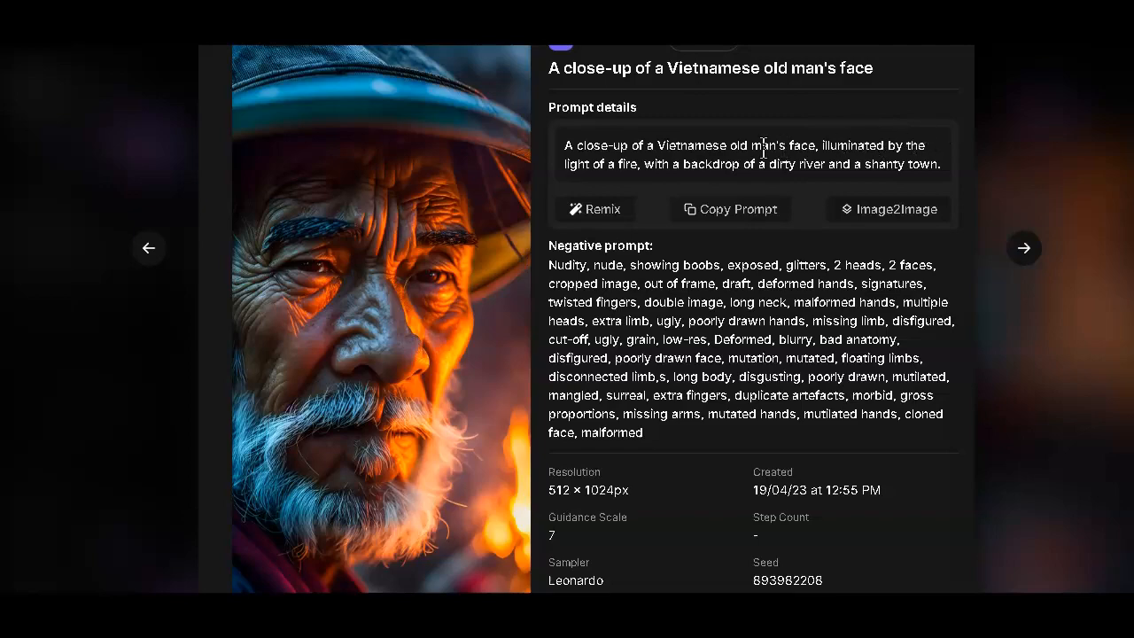
{"action": "left_click_drag", "start_coordinate": [563, 150], "coordinate": [921, 182]}
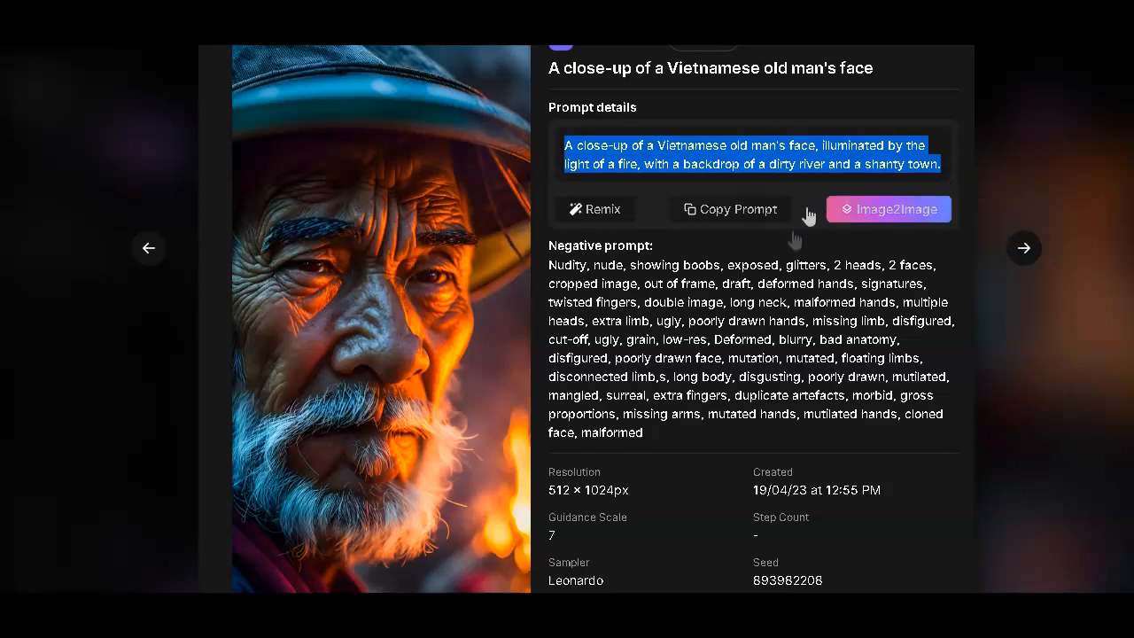
{"action": "scroll", "coordinate": [808, 216], "scroll_direction": "down", "scroll_amount": 2}
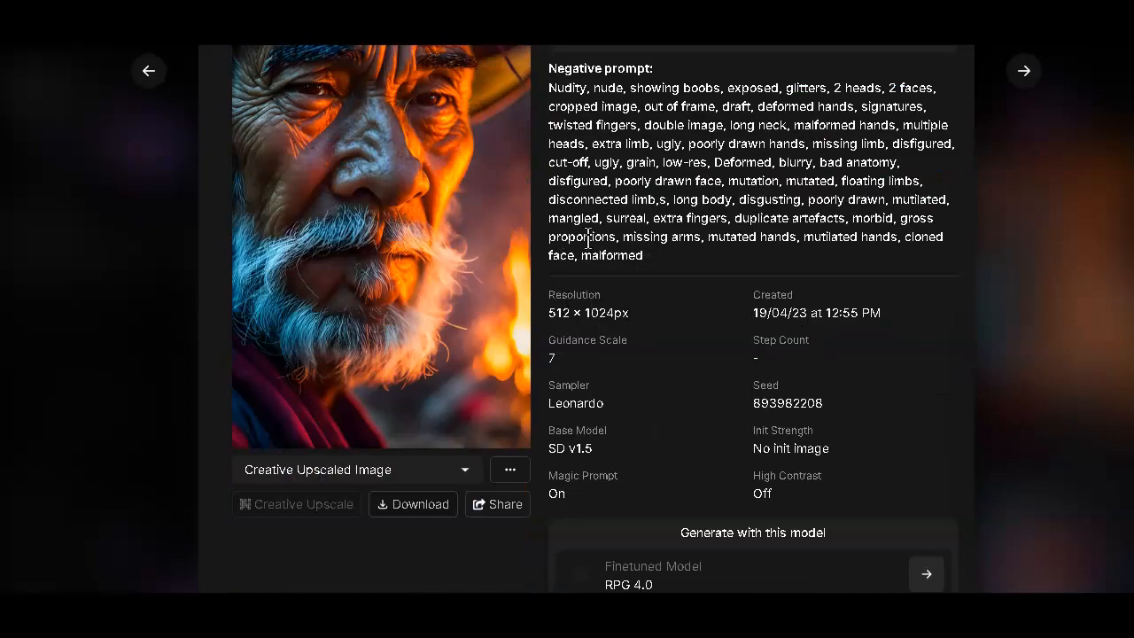
{"action": "scroll", "coordinate": [590, 232], "scroll_direction": "up", "scroll_amount": 1}
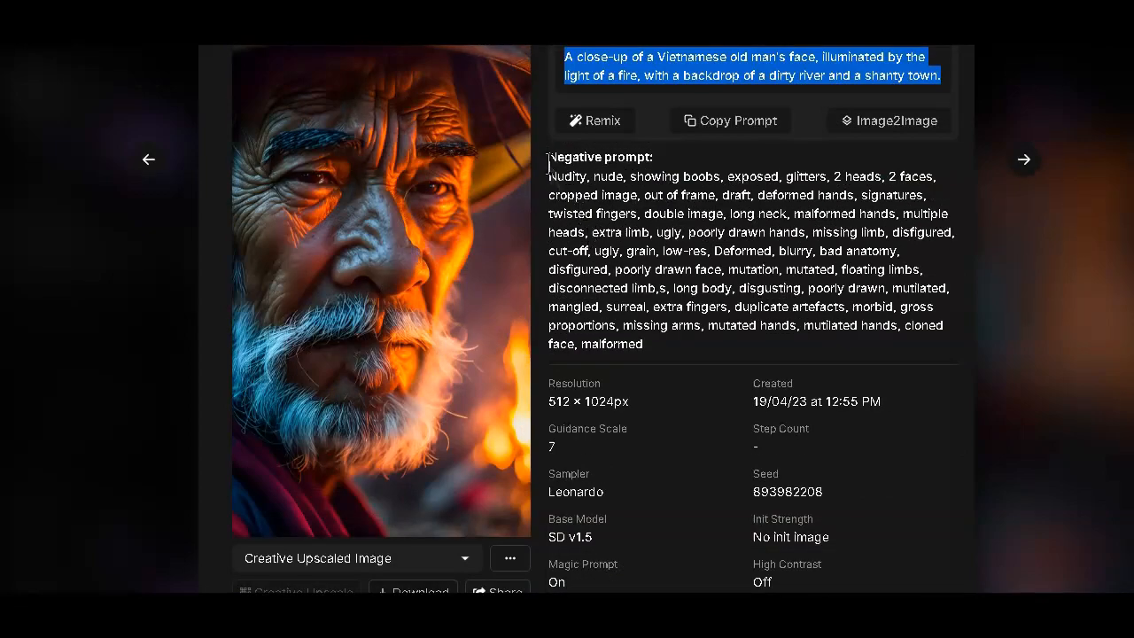
{"action": "left_click_drag", "start_coordinate": [549, 160], "coordinate": [814, 314]}
{"action": "left_click", "coordinate": [813, 314]}
{"action": "scroll", "coordinate": [730, 295], "scroll_direction": "up", "scroll_amount": 1}
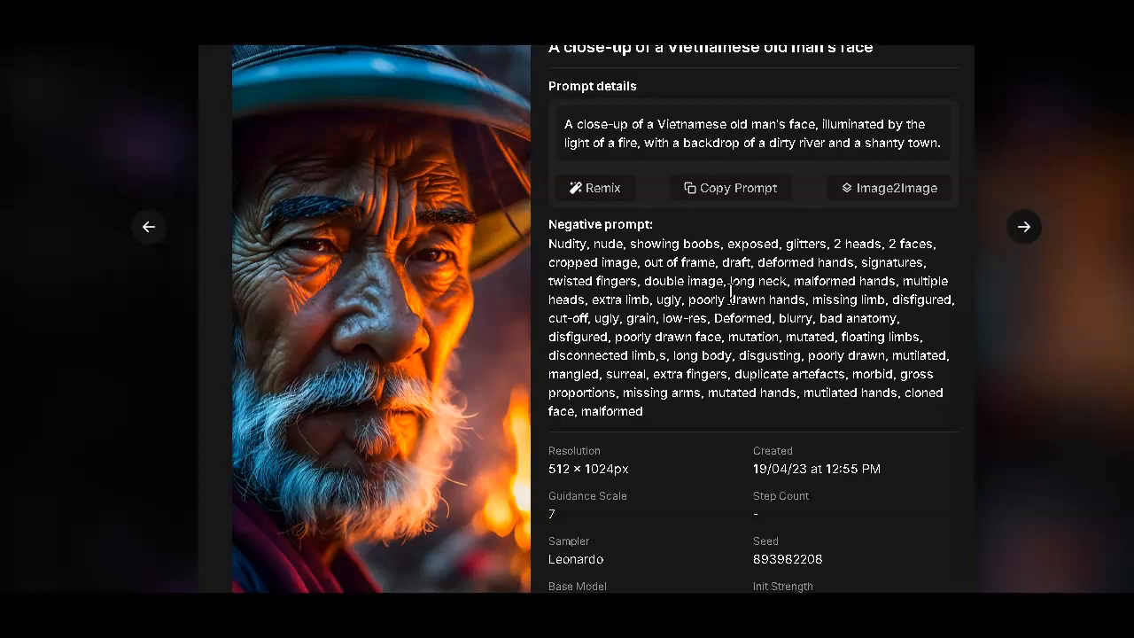
- Review the image's generation settings, finetuned model and Image2Image option, with the preview set to Unzoomed Image
{"action": "scroll", "coordinate": [731, 292], "scroll_direction": "down", "scroll_amount": 2}
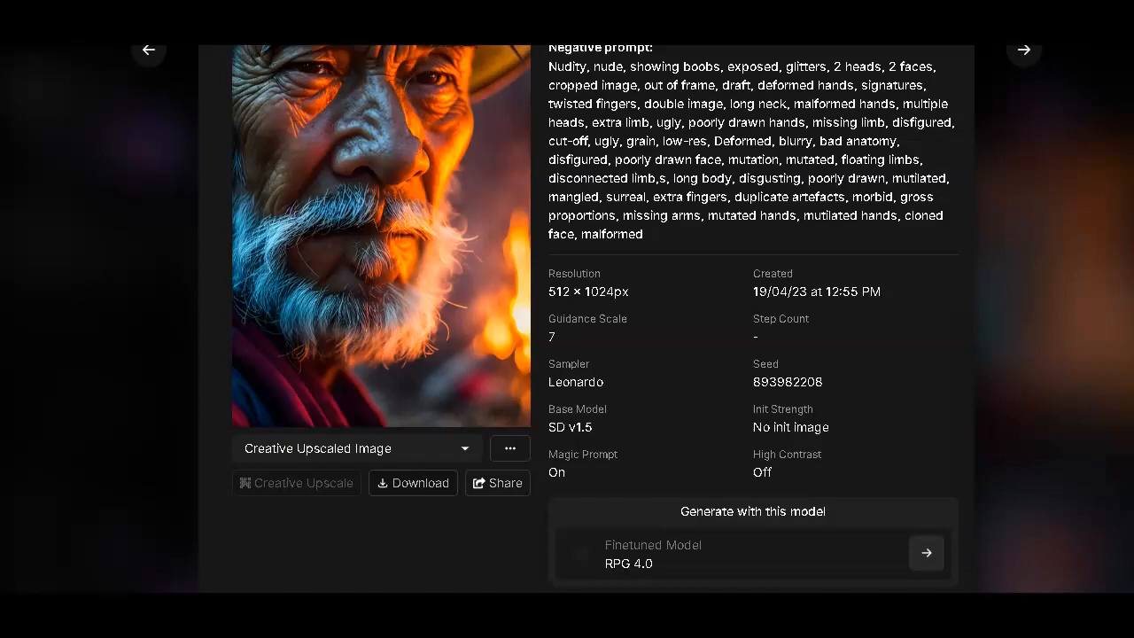
{"action": "scroll", "coordinate": [850, 203], "scroll_direction": "down", "scroll_amount": 2}
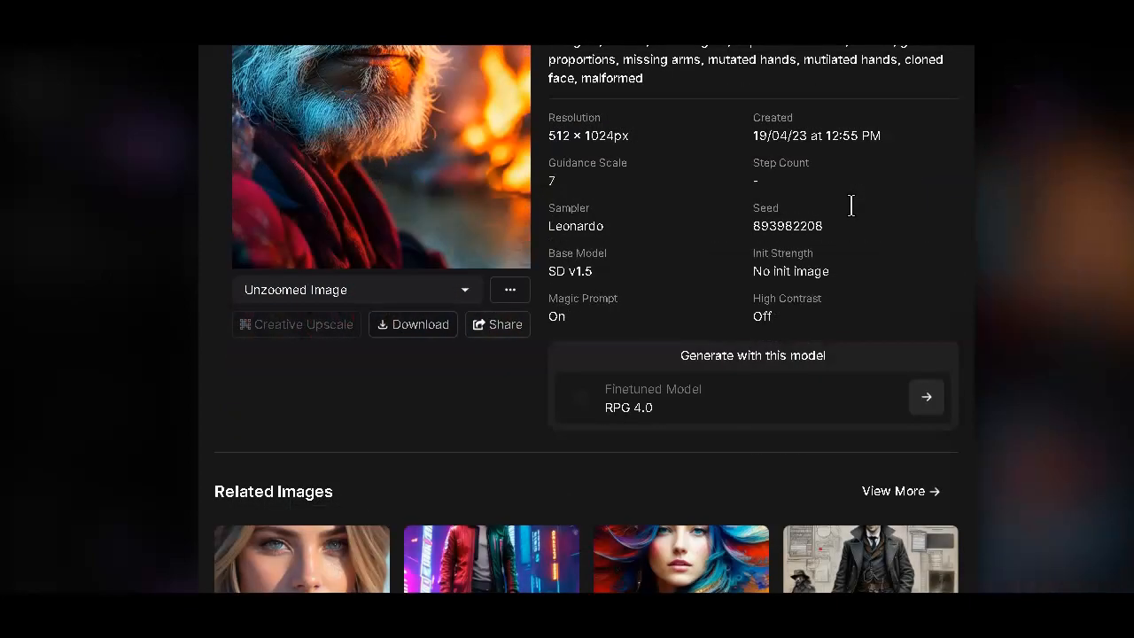
{"action": "scroll", "coordinate": [850, 205], "scroll_direction": "up", "scroll_amount": 2}
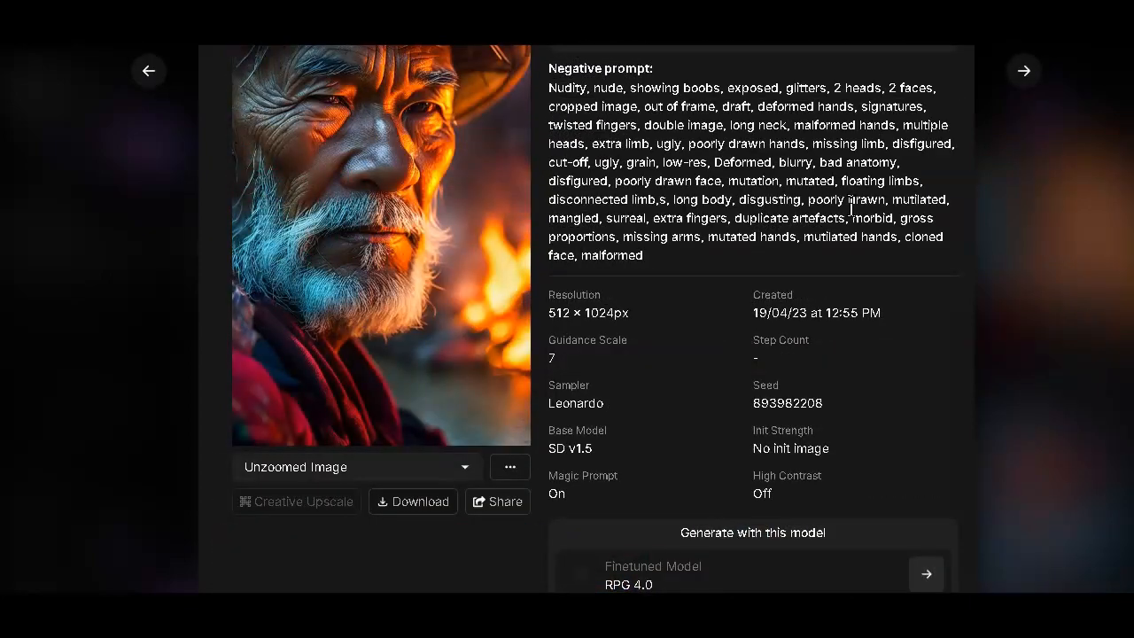
{"action": "scroll", "coordinate": [850, 206], "scroll_direction": "up", "scroll_amount": 2}
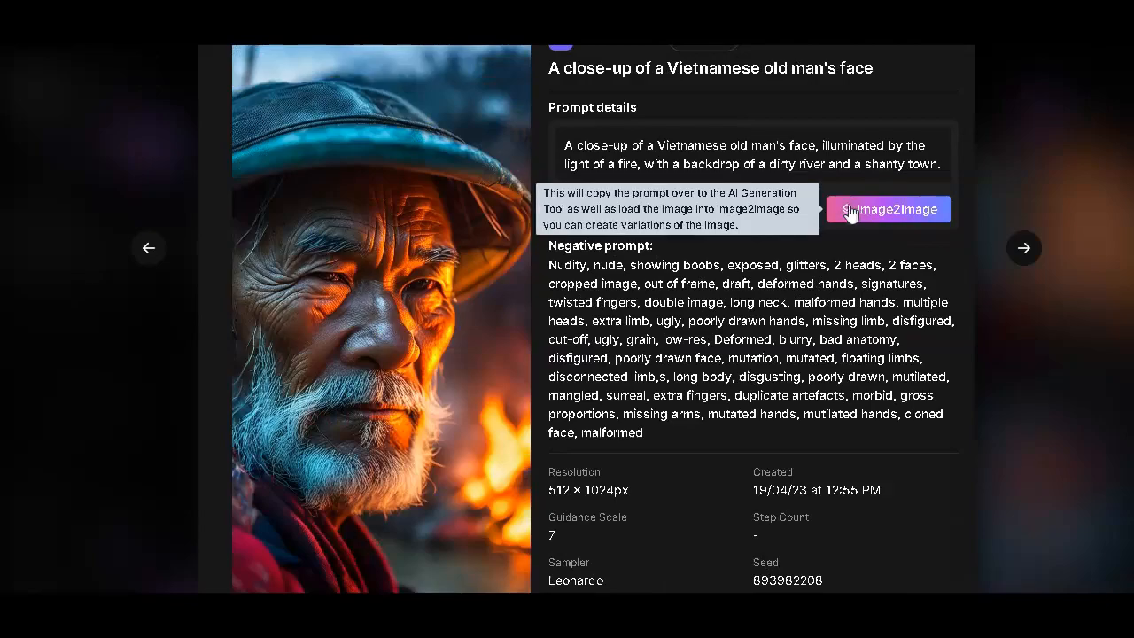
{"action": "scroll", "coordinate": [826, 236], "scroll_direction": "down", "scroll_amount": 4}
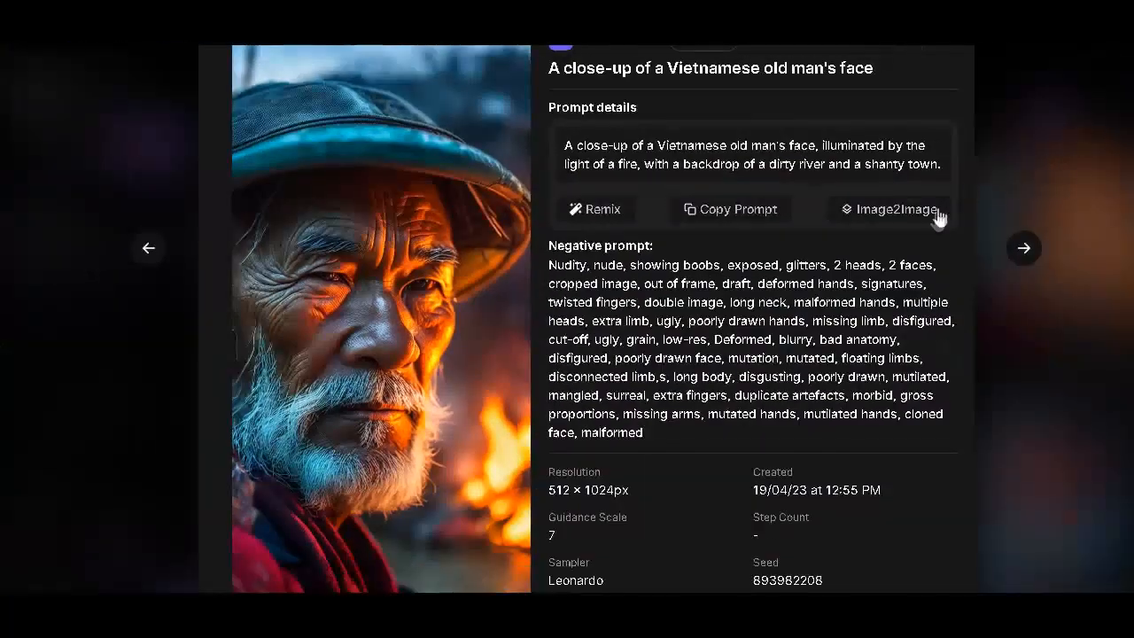
- Remix the Vietnamese old man image in the AI generation tool and browse the earlier generations there
{"action": "left_click", "coordinate": [602, 211]}
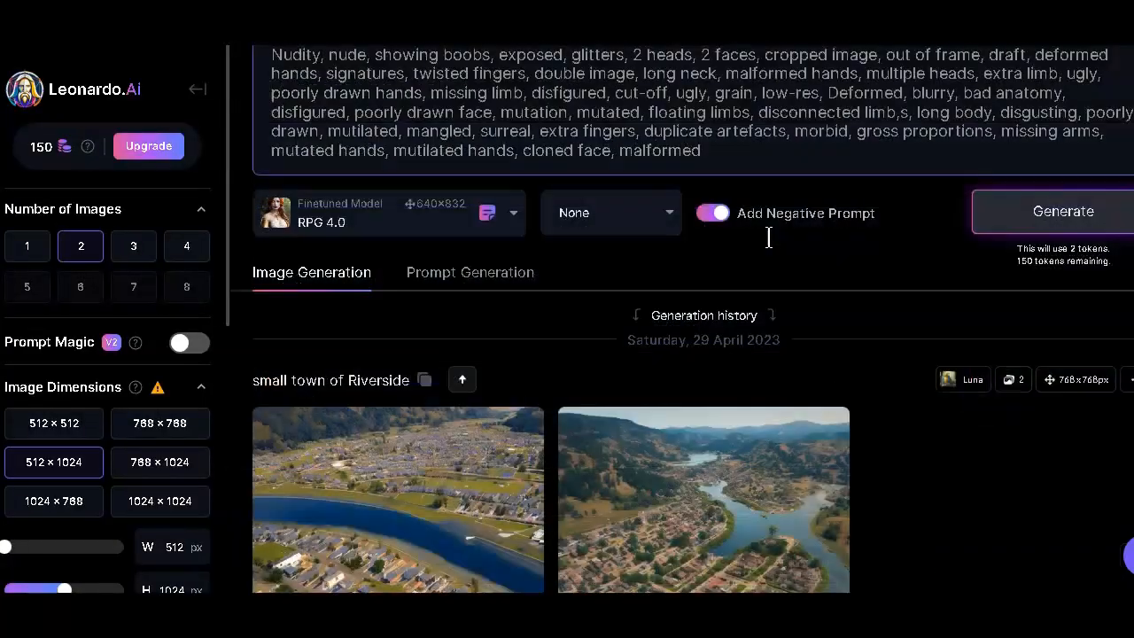
{"action": "scroll", "coordinate": [767, 236], "scroll_direction": "down", "scroll_amount": 10}
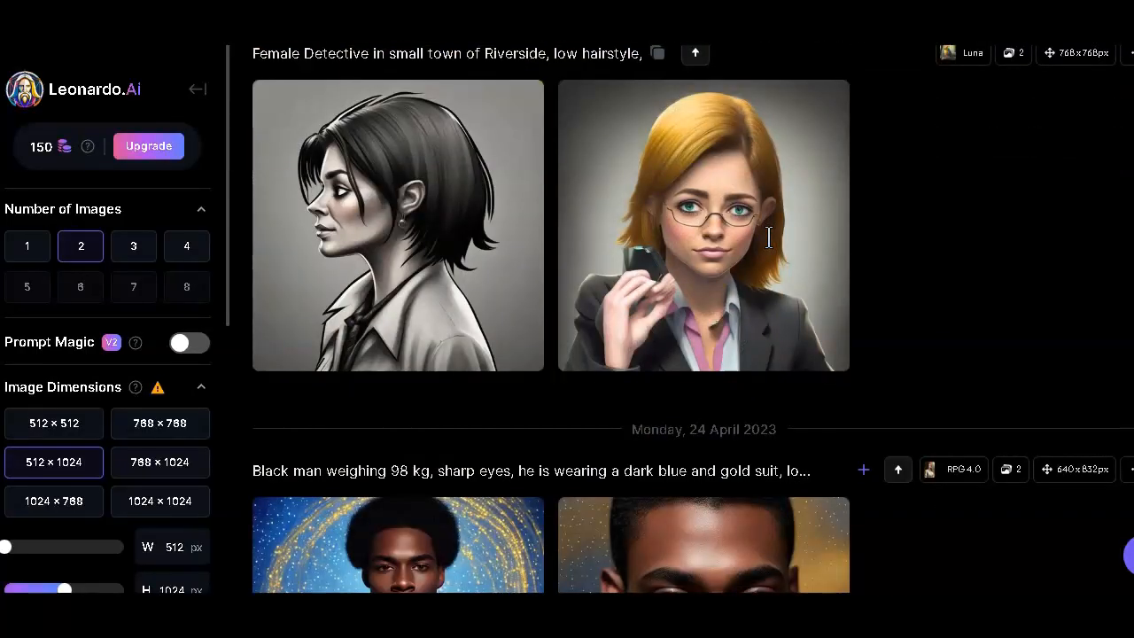
{"action": "scroll", "coordinate": [767, 236], "scroll_direction": "down", "scroll_amount": 2}
{"action": "scroll", "coordinate": [768, 236], "scroll_direction": "down", "scroll_amount": 1}
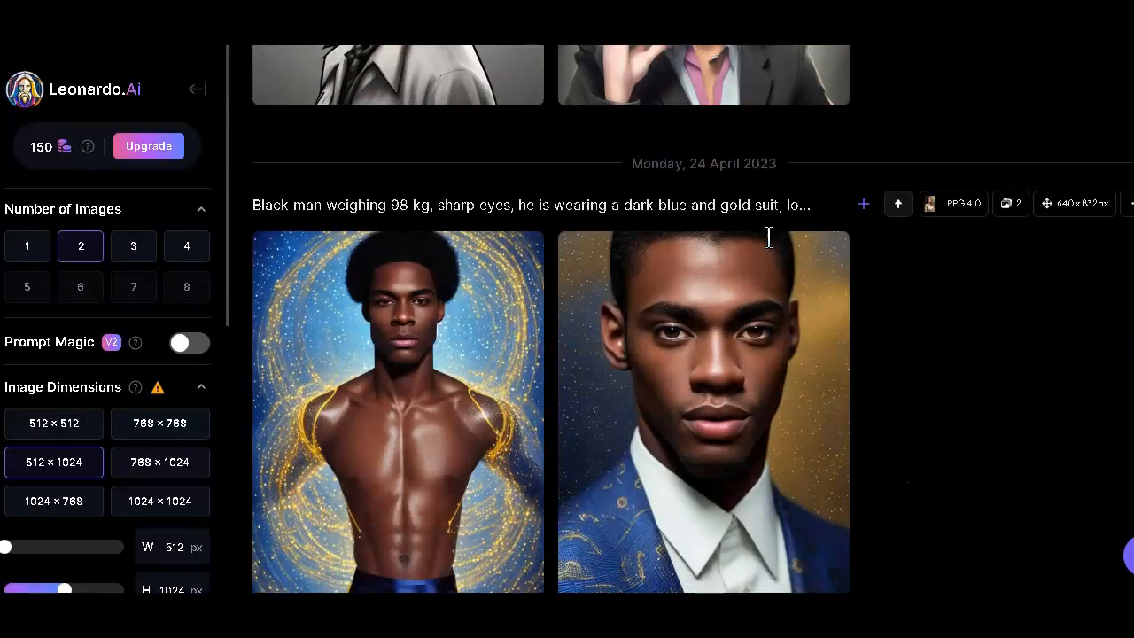
{"action": "scroll", "coordinate": [768, 237], "scroll_direction": "down", "scroll_amount": 10}
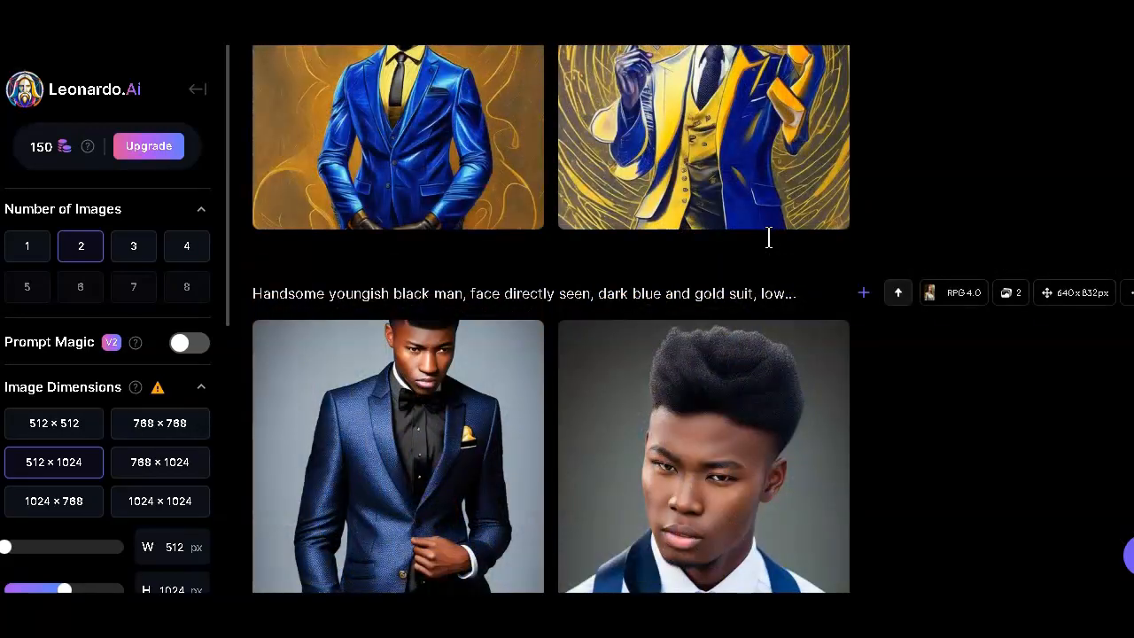
{"action": "scroll", "coordinate": [768, 237], "scroll_direction": "down", "scroll_amount": 5}
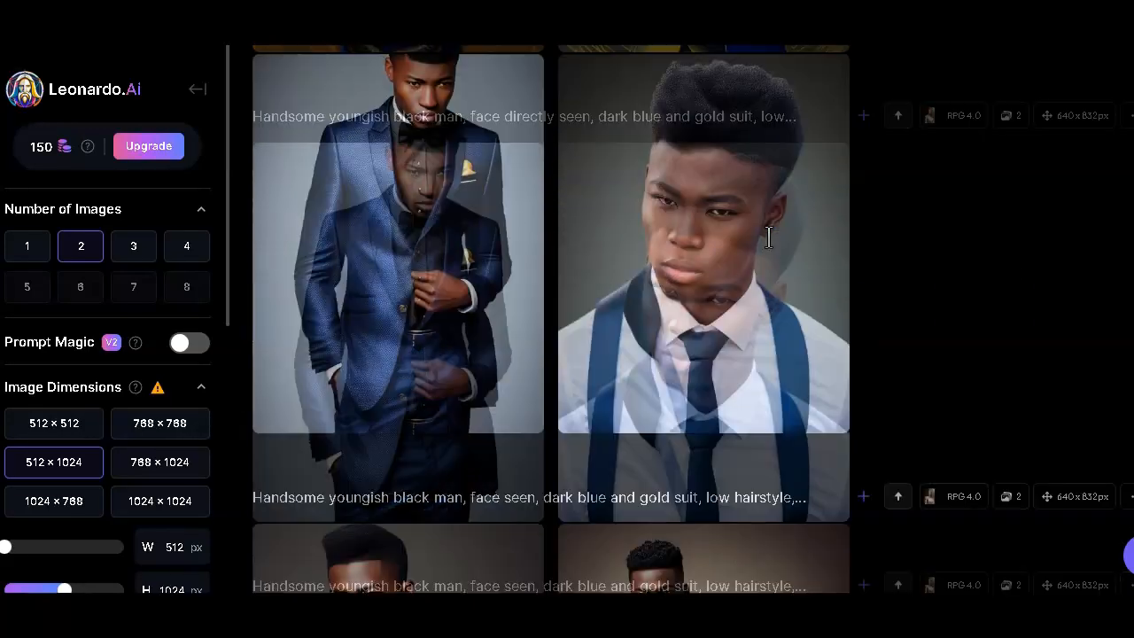
{"action": "scroll", "coordinate": [769, 237], "scroll_direction": "down", "scroll_amount": 3}
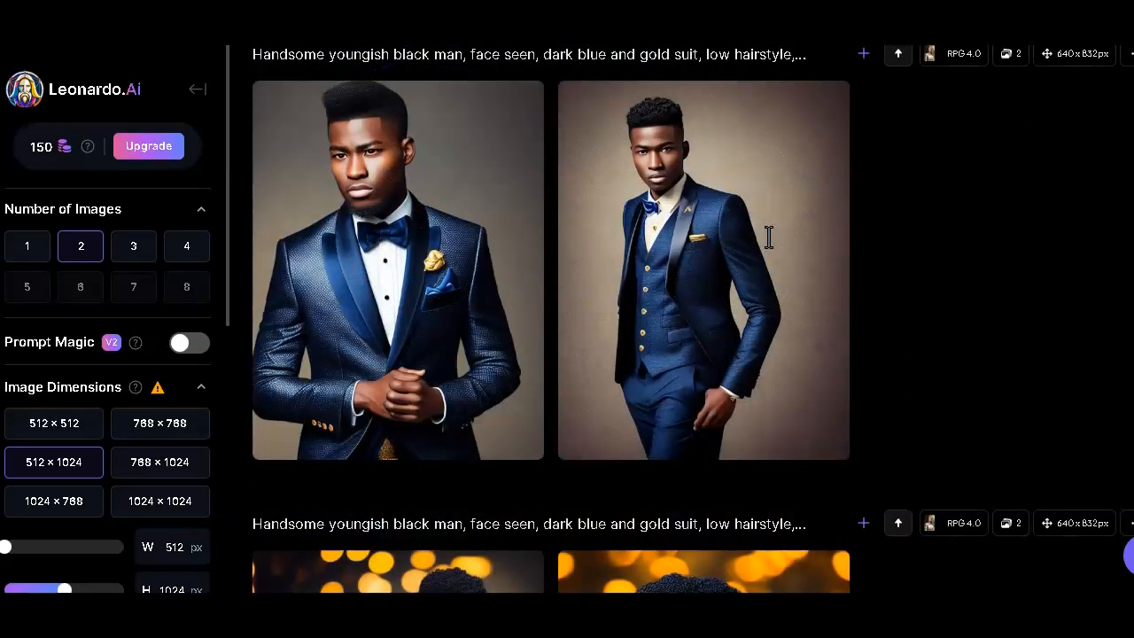
- Browse the earlier generations and the personal feed to examine the images made from previous prompts
{"action": "scroll", "coordinate": [769, 238], "scroll_direction": "down", "scroll_amount": 2}
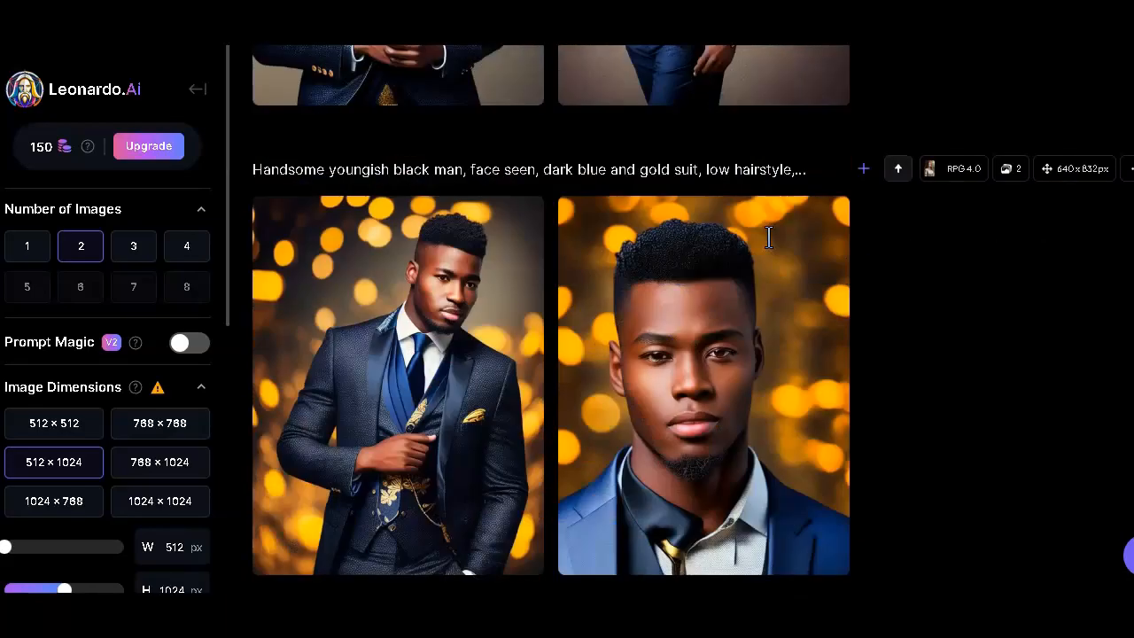
{"action": "scroll", "coordinate": [768, 238], "scroll_direction": "down", "scroll_amount": 4}
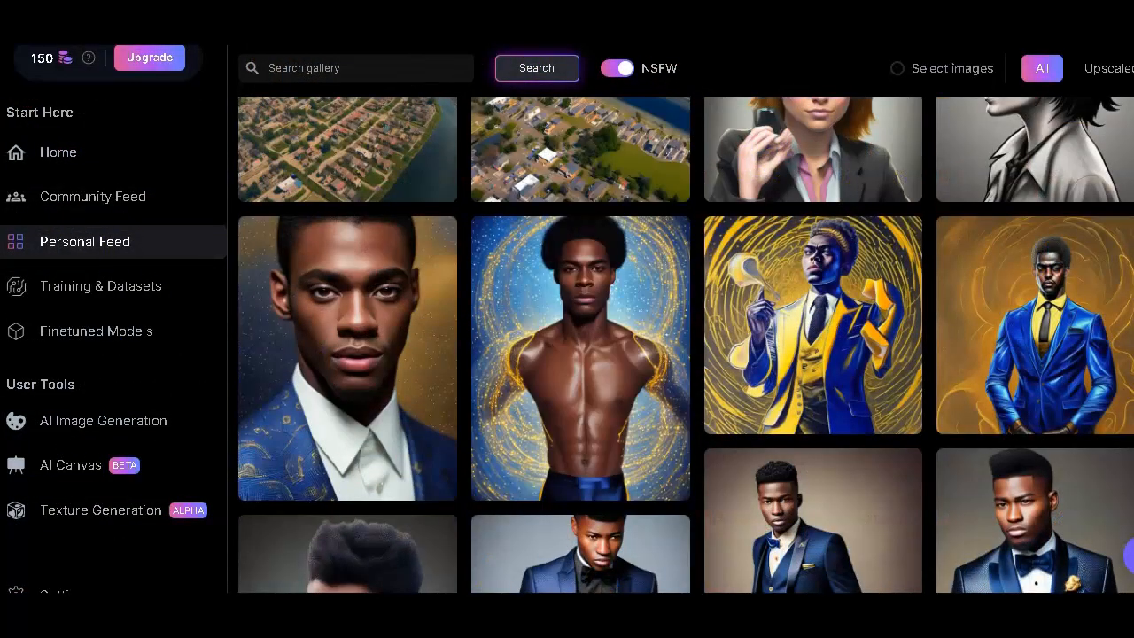
{"action": "scroll", "coordinate": [811, 432], "scroll_direction": "up", "scroll_amount": 2}
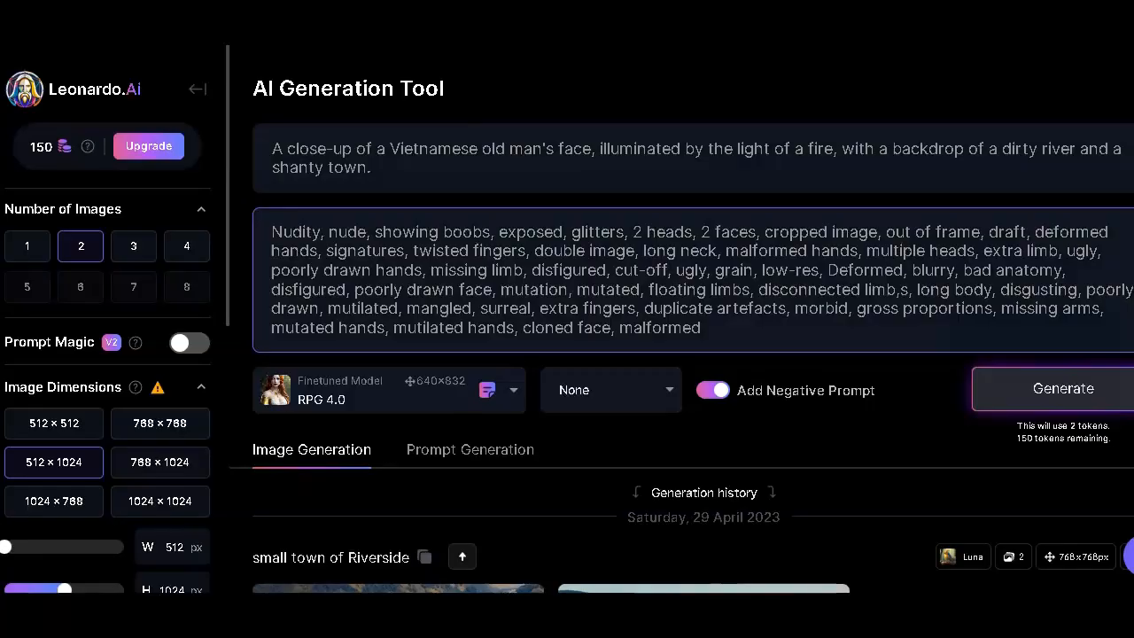
{"action": "scroll", "coordinate": [732, 295], "scroll_direction": "down", "scroll_amount": 2}
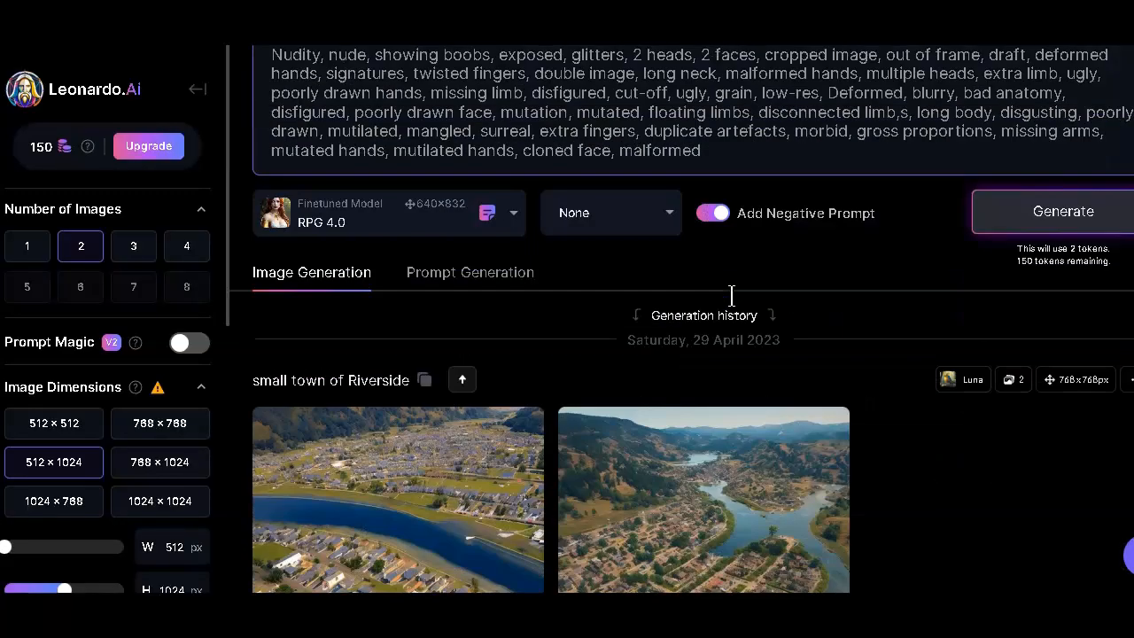
{"action": "scroll", "coordinate": [732, 295], "scroll_direction": "up", "scroll_amount": 2}
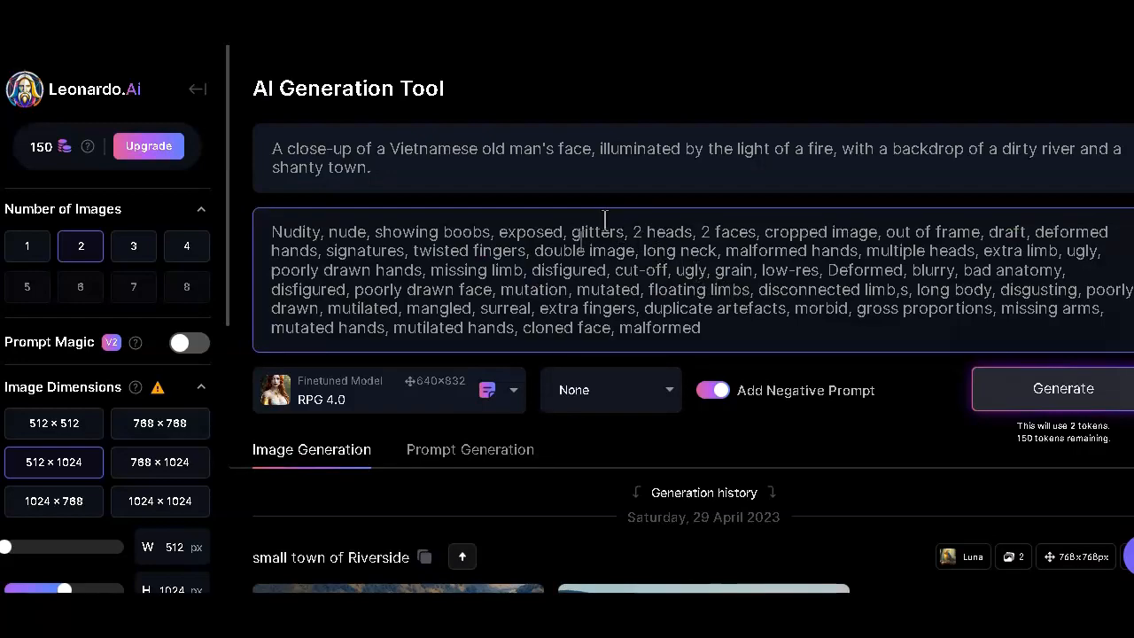
- Choose RPG 4.0 as the finetuned model and look through the other available models
{"action": "scroll", "coordinate": [604, 219], "scroll_direction": "down", "scroll_amount": 2}
{"action": "left_click", "coordinate": [372, 226]}
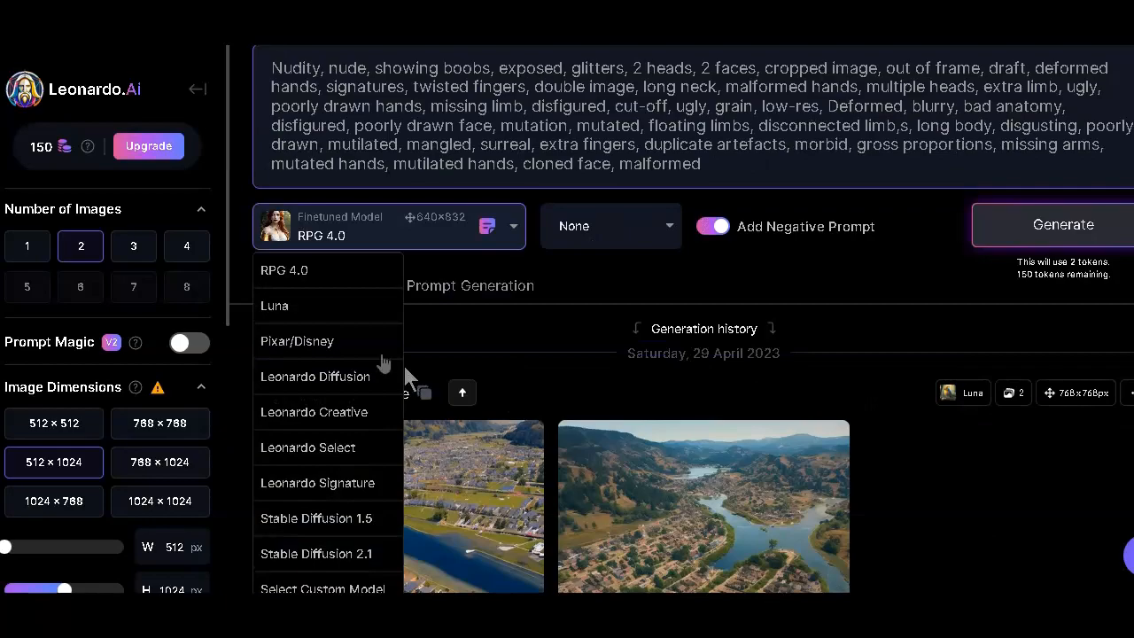
{"action": "left_click", "coordinate": [304, 286]}
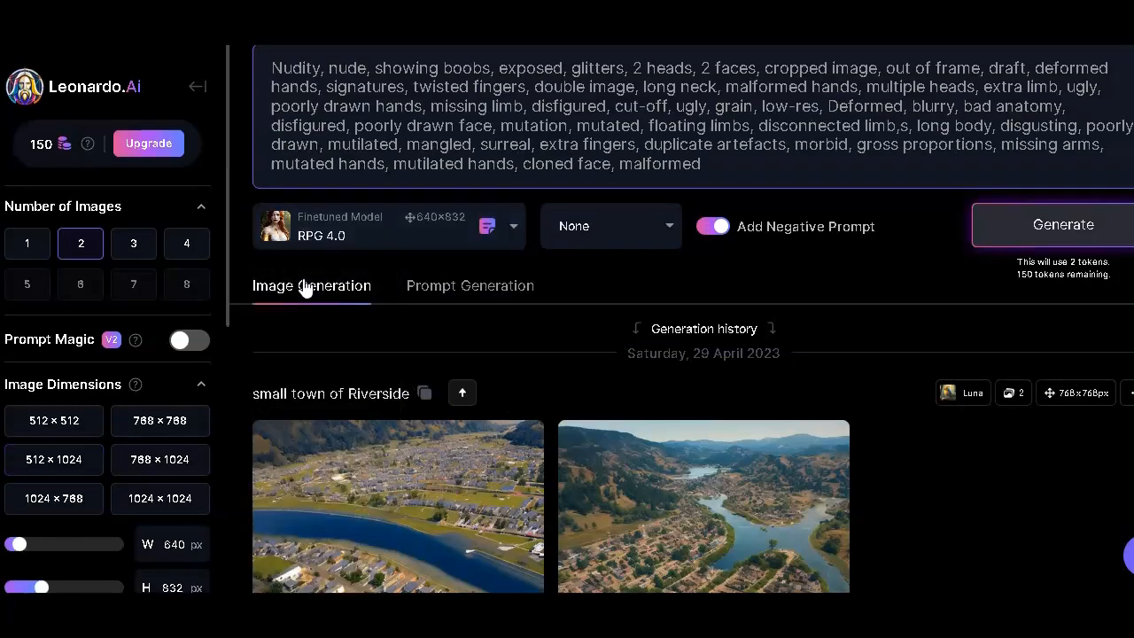
{"action": "scroll", "coordinate": [439, 296], "scroll_direction": "up", "scroll_amount": 1}
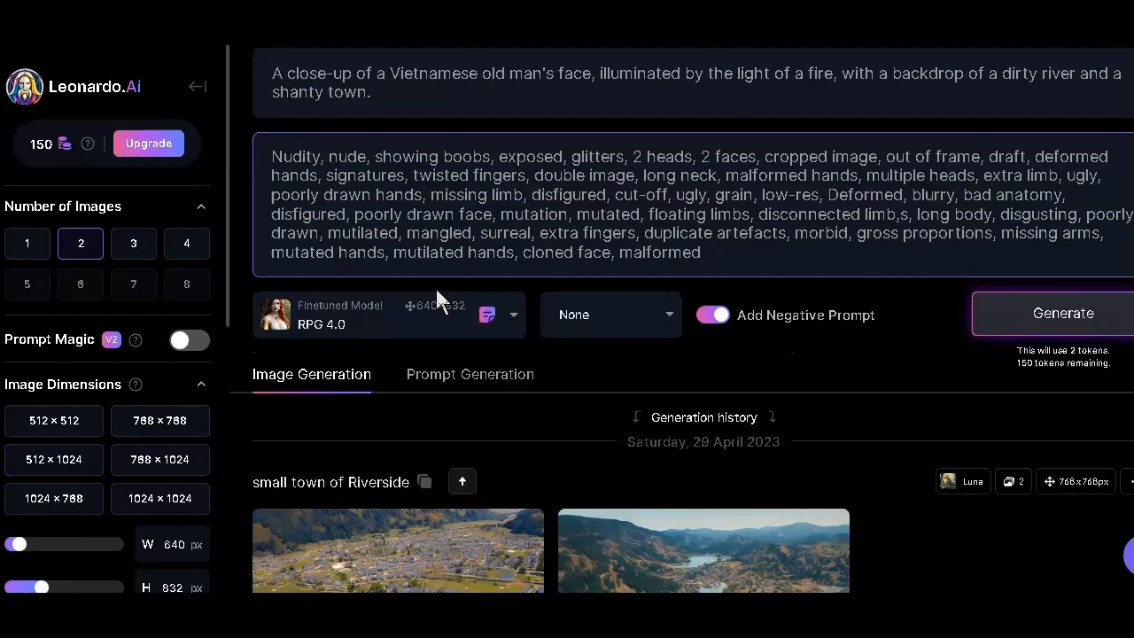
{"action": "left_click", "coordinate": [437, 301]}
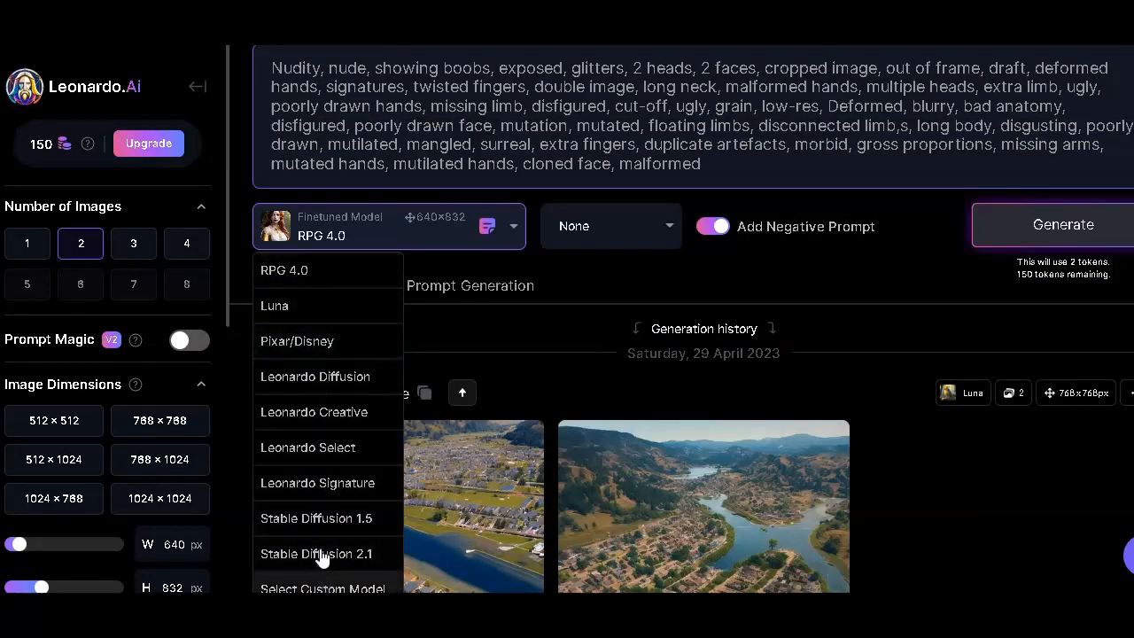
{"action": "left_click", "coordinate": [607, 276]}
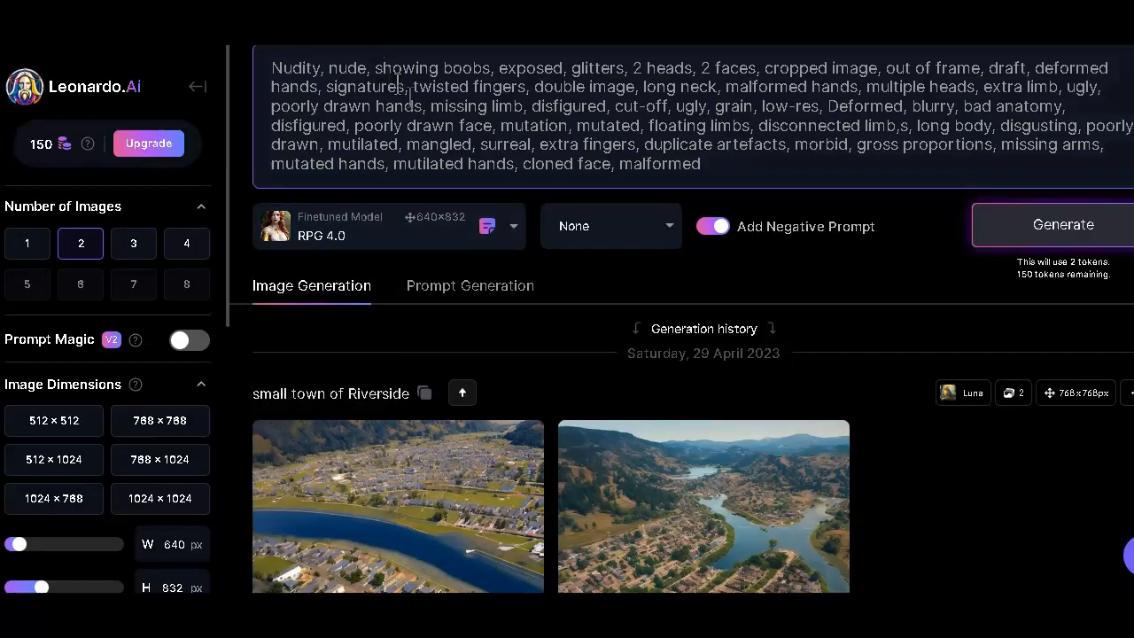
- Change the prompt to a 50 year old Black man in a dark blue and gold suit under a night sky, and enable Prompt Magic
{"action": "scroll", "coordinate": [466, 190], "scroll_direction": "up", "scroll_amount": 2}
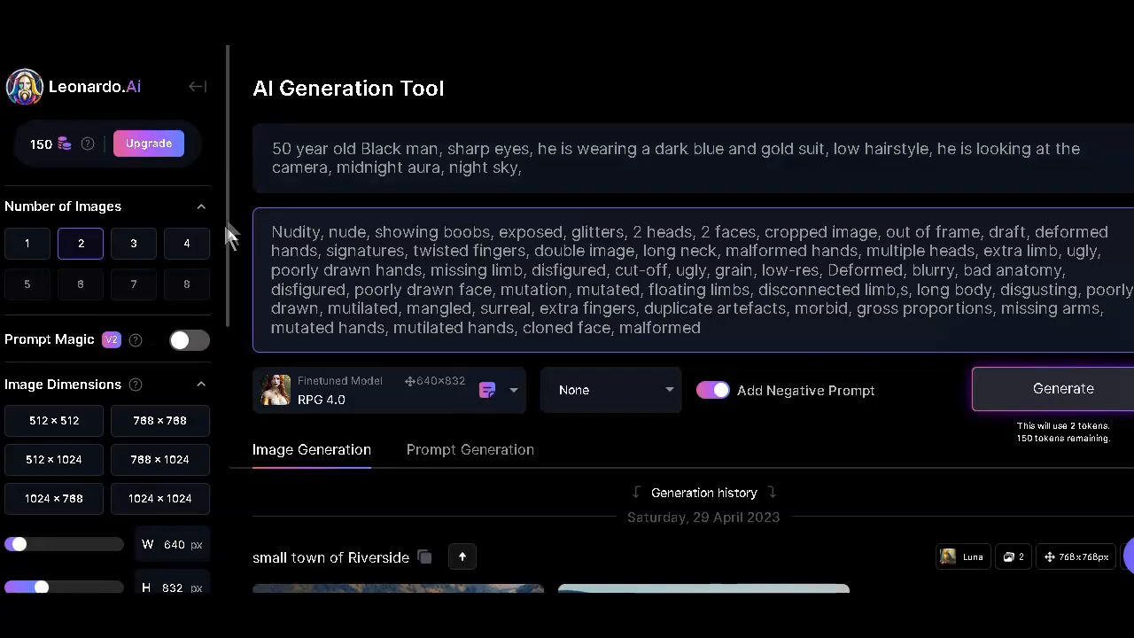
{"action": "left_click", "coordinate": [203, 349]}
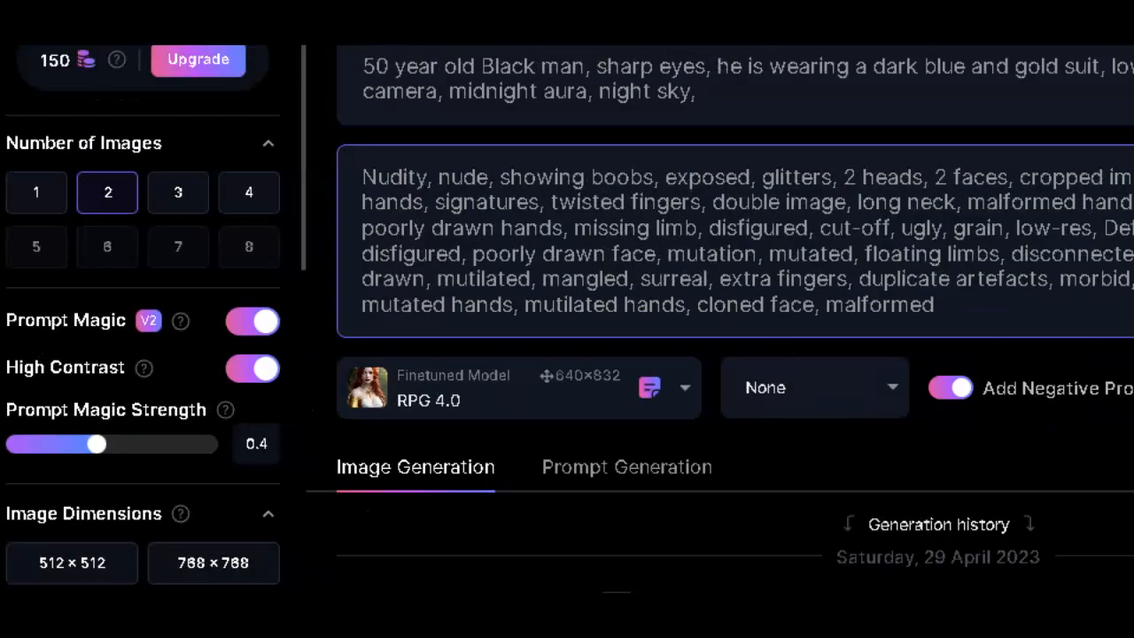
{"action": "scroll", "coordinate": [154, 413], "scroll_direction": "down", "scroll_amount": 5}
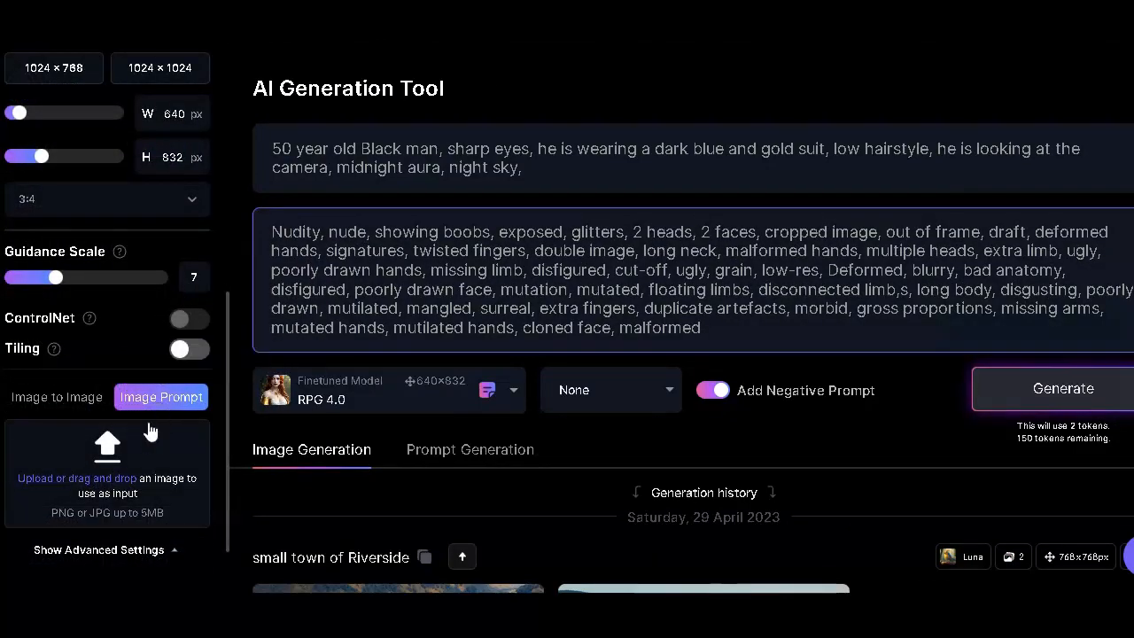
{"action": "scroll", "coordinate": [151, 425], "scroll_direction": "up", "scroll_amount": 3}
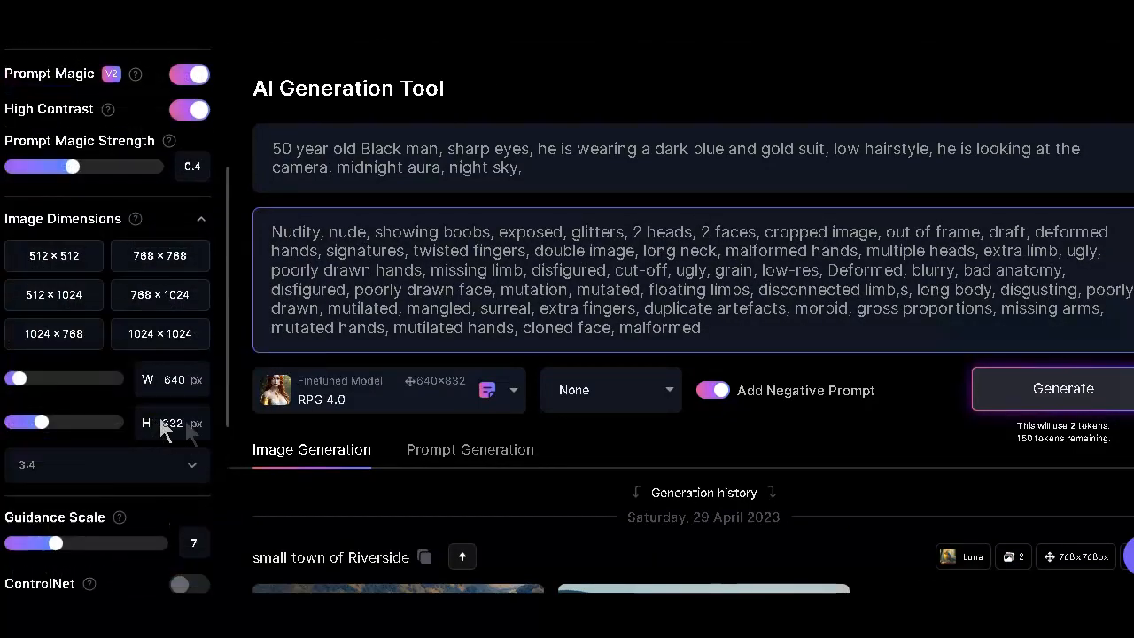
{"action": "scroll", "coordinate": [209, 386], "scroll_direction": "up", "scroll_amount": 3}
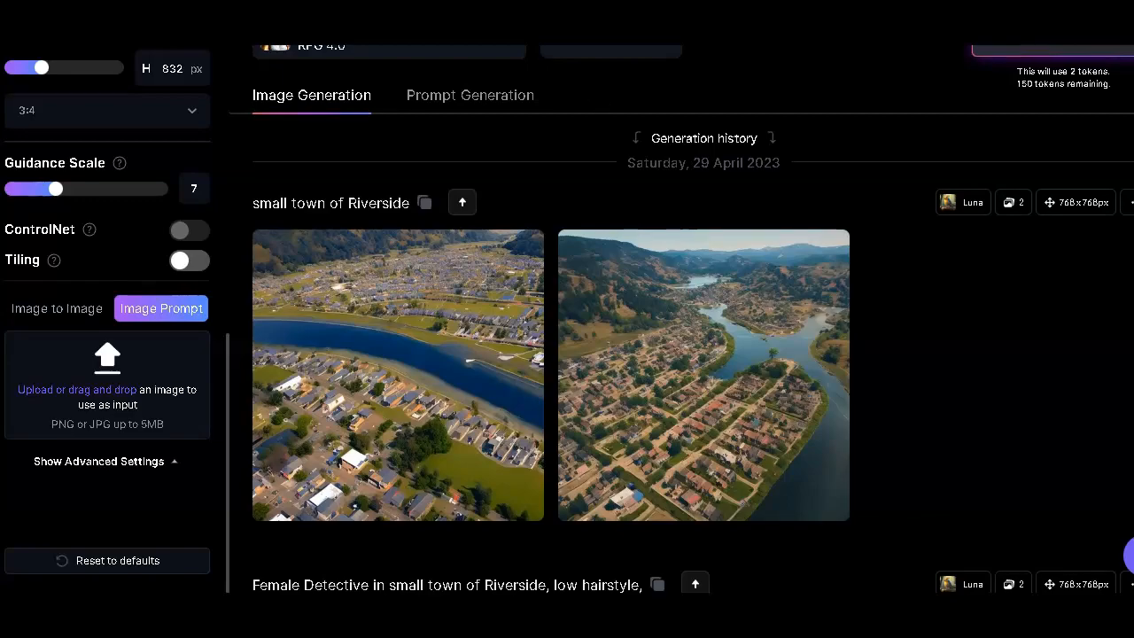
- Turn off the negative prompt and generate two images from the prompt
{"action": "scroll", "coordinate": [784, 227], "scroll_direction": "up", "scroll_amount": 4}
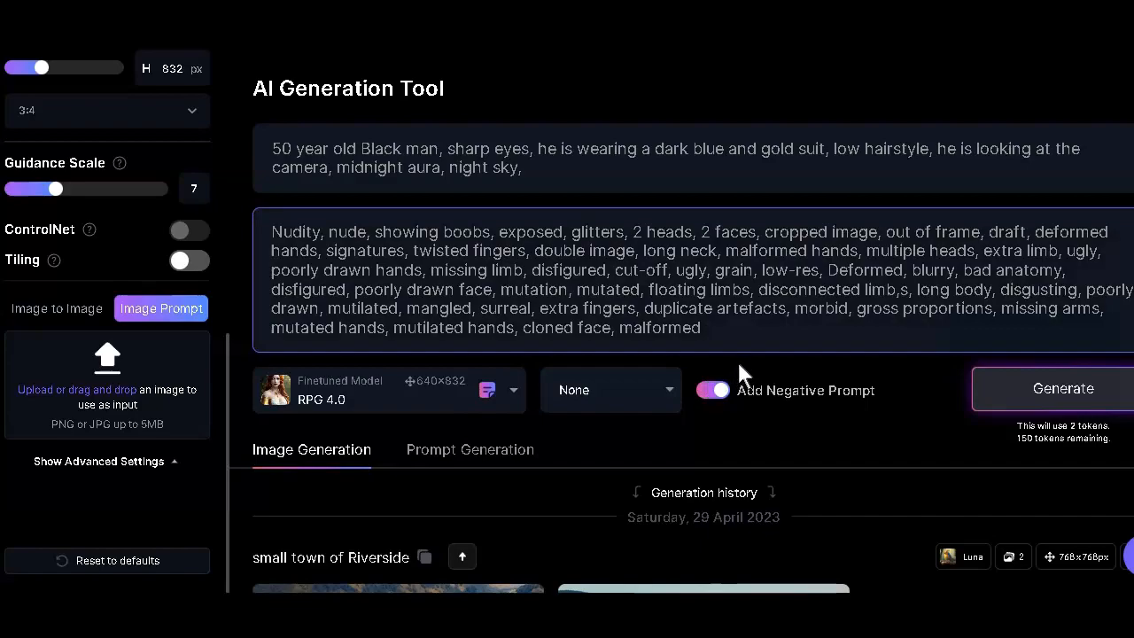
{"action": "left_click", "coordinate": [746, 388]}
{"action": "left_click", "coordinate": [1030, 241]}
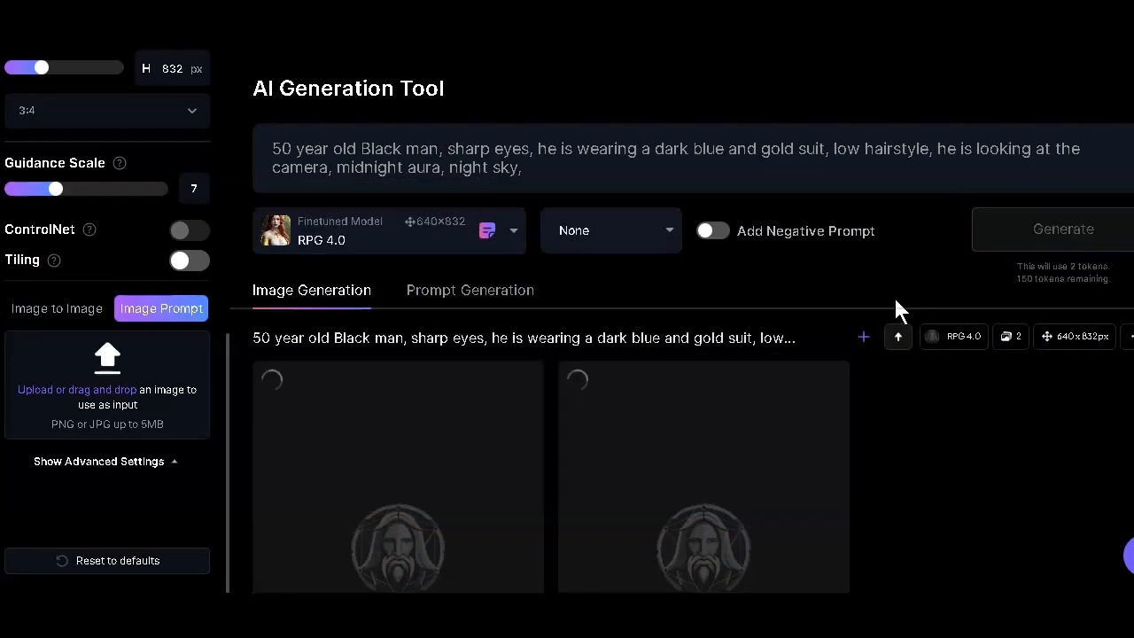
- Examine the two generated portraits of the older man in the blue suit against the prompt
{"action": "scroll", "coordinate": [895, 301], "scroll_direction": "down", "scroll_amount": 3}
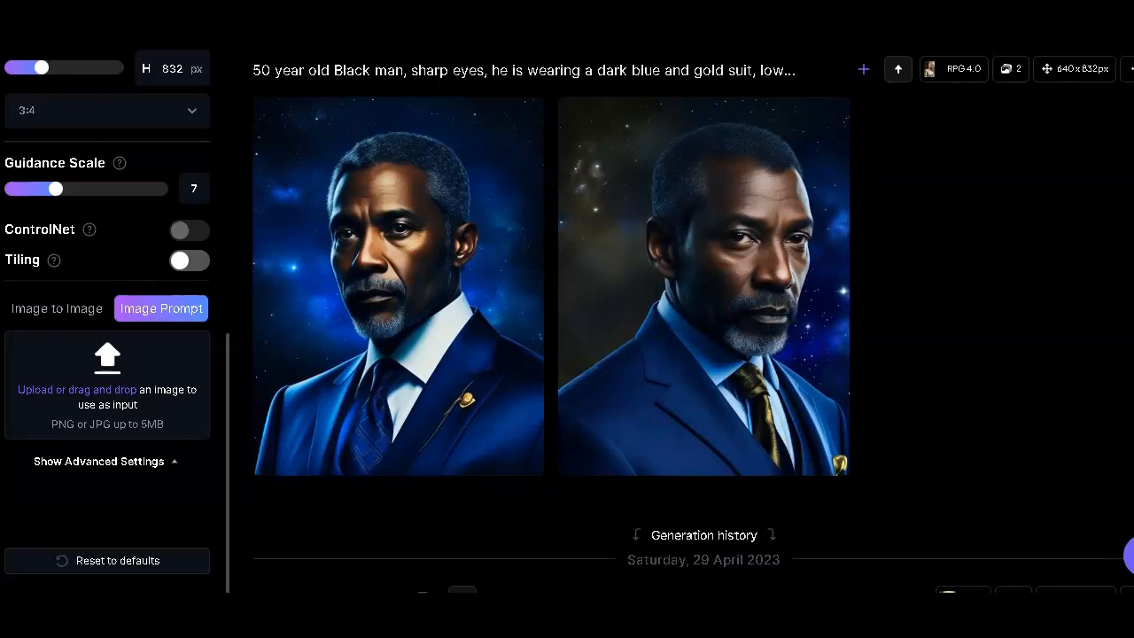
{"action": "mouse_move", "coordinate": [653, 324]}
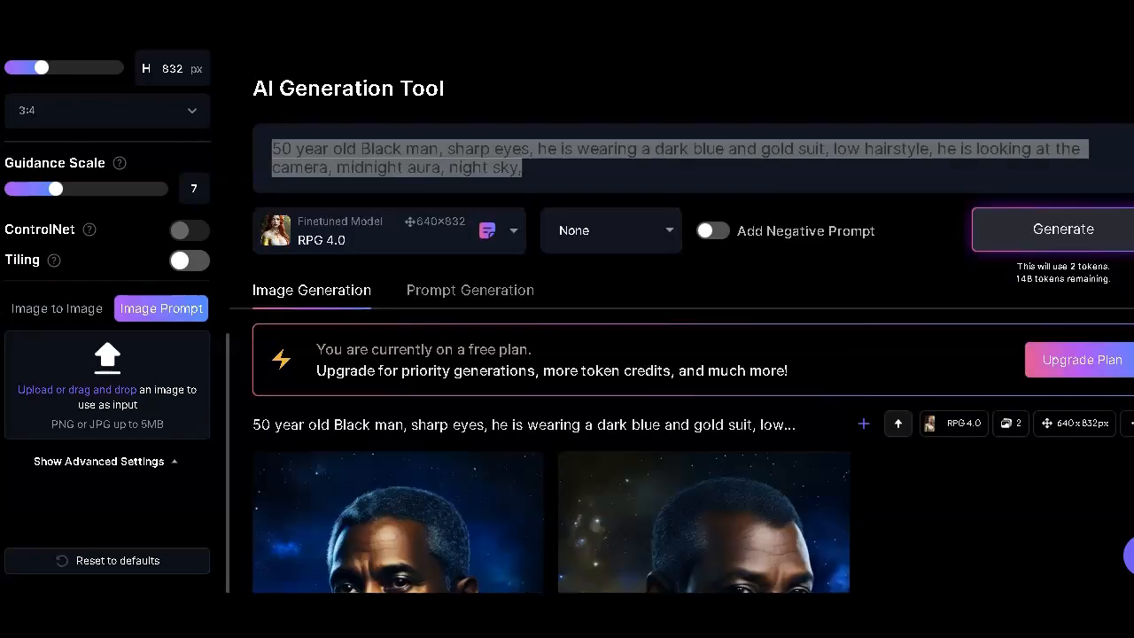
{"action": "scroll", "coordinate": [353, 256], "scroll_direction": "down", "scroll_amount": 1}
{"action": "scroll", "coordinate": [353, 256], "scroll_direction": "down", "scroll_amount": 2}
{"action": "mouse_move", "coordinate": [387, 261]}
{"action": "scroll", "coordinate": [387, 261], "scroll_direction": "down", "scroll_amount": 2}
{"action": "mouse_move", "coordinate": [728, 324]}
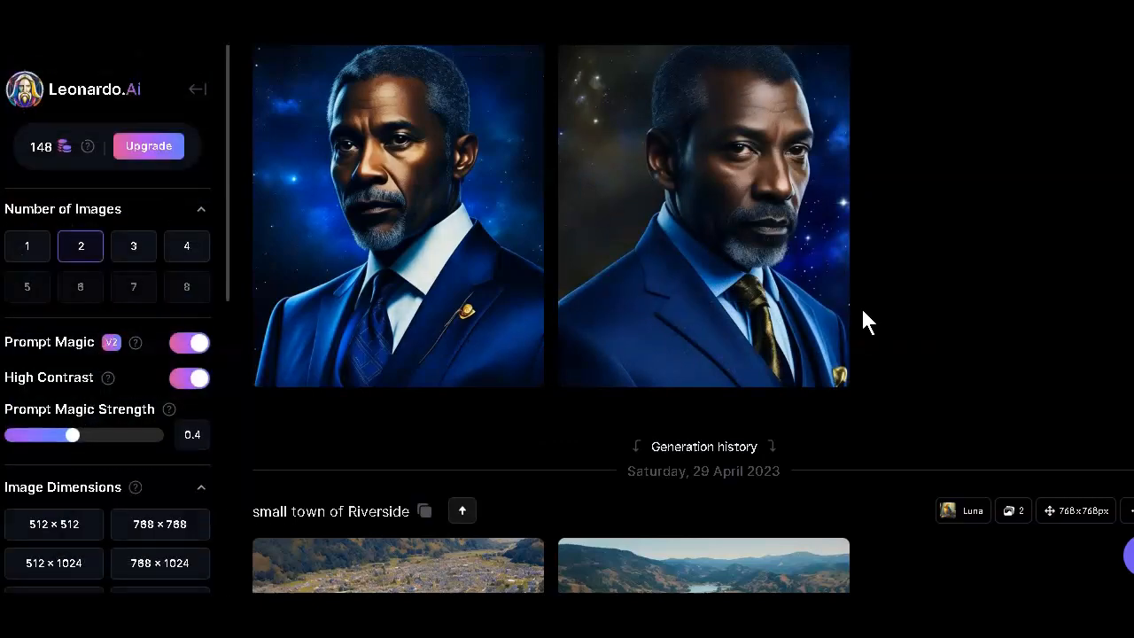
- Open the portrait with the gold tie in the canvas editor and position the 512 × 512 generation frame over the man's head
{"action": "mouse_move", "coordinate": [701, 353]}
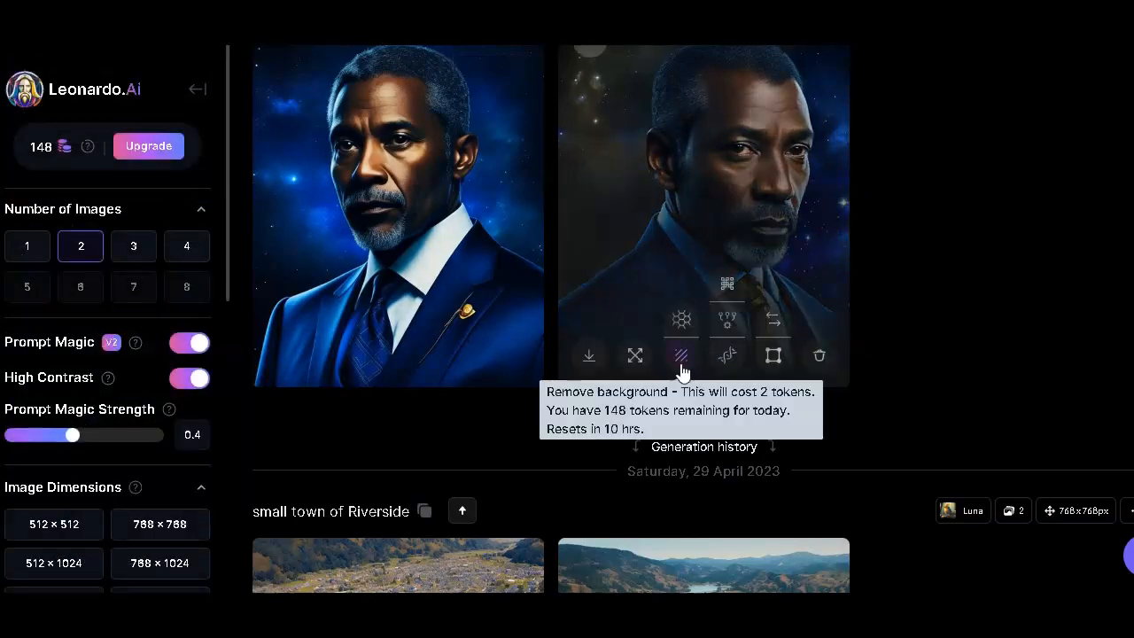
{"action": "left_click", "coordinate": [774, 357]}
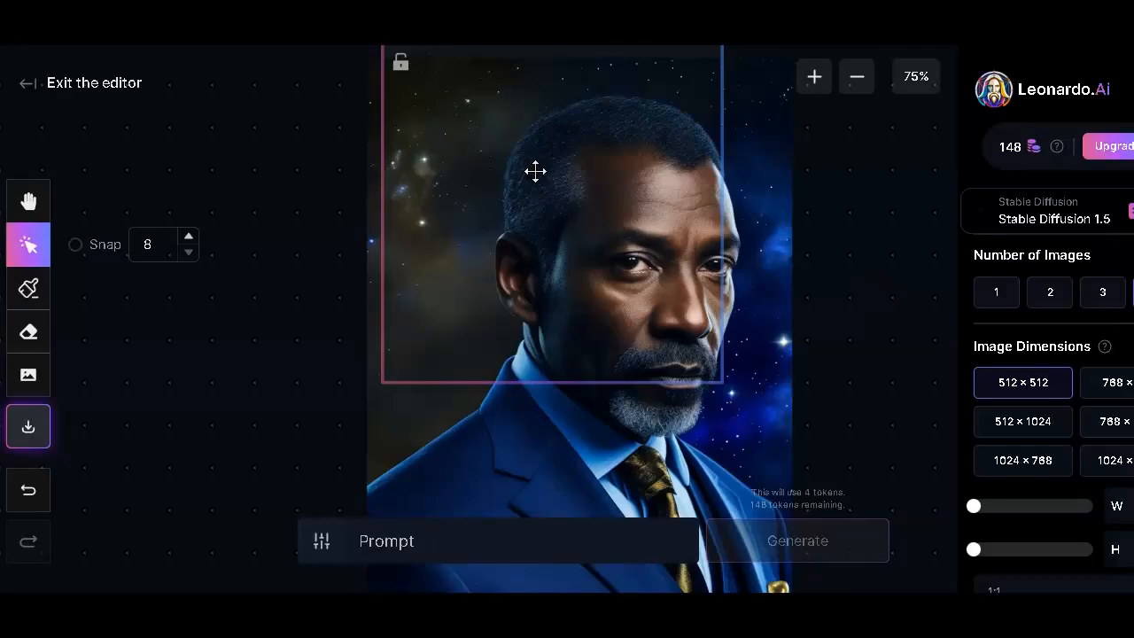
{"action": "left_click_drag", "start_coordinate": [535, 171], "coordinate": [584, 218]}
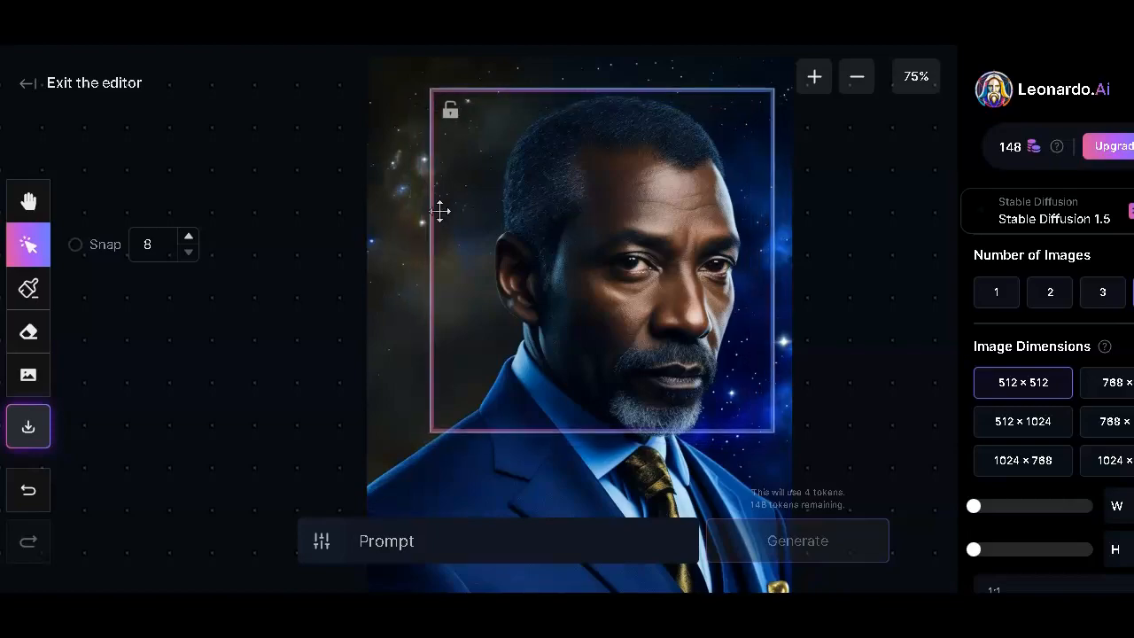
{"action": "scroll", "coordinate": [732, 279], "scroll_direction": "down", "scroll_amount": 1}
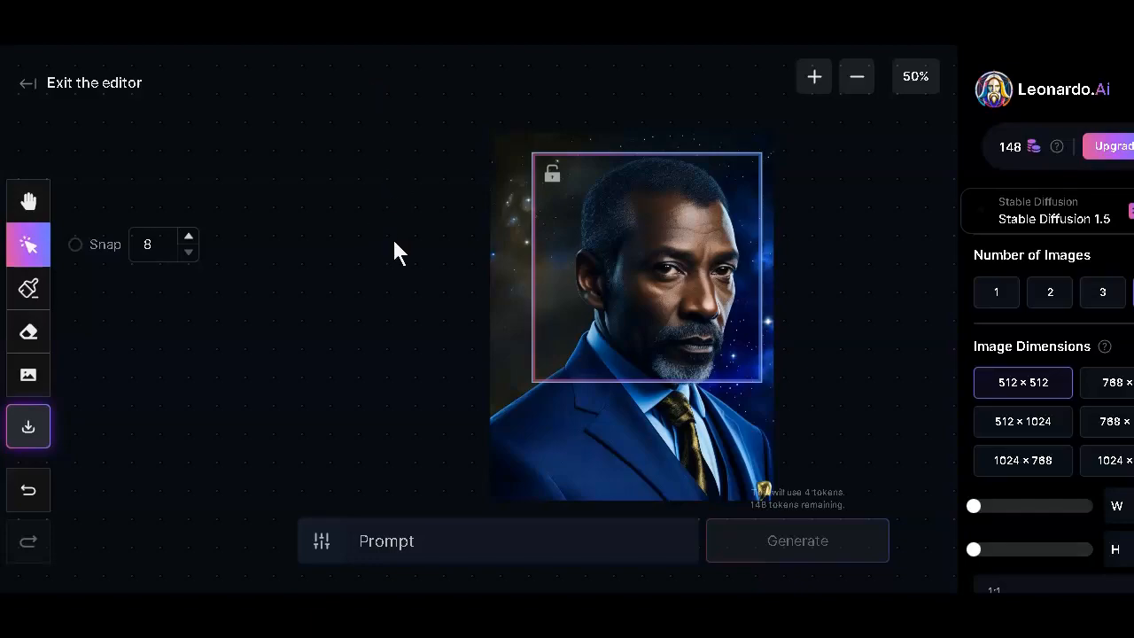
{"action": "scroll", "coordinate": [393, 235], "scroll_direction": "up", "scroll_amount": 2}
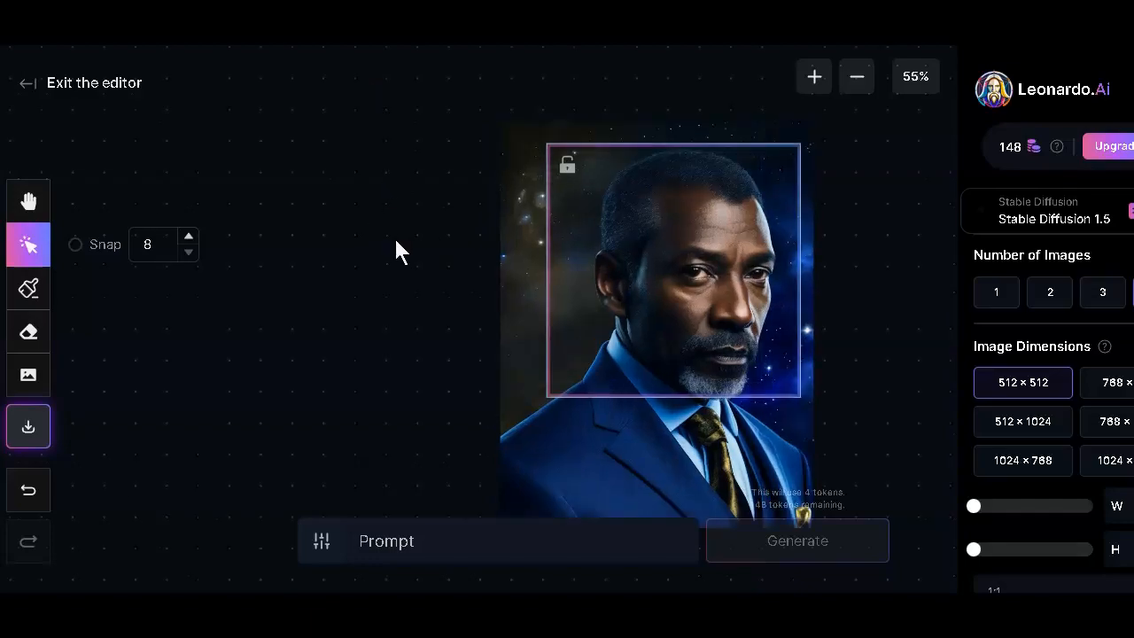
{"action": "scroll", "coordinate": [394, 236], "scroll_direction": "down", "scroll_amount": 3}
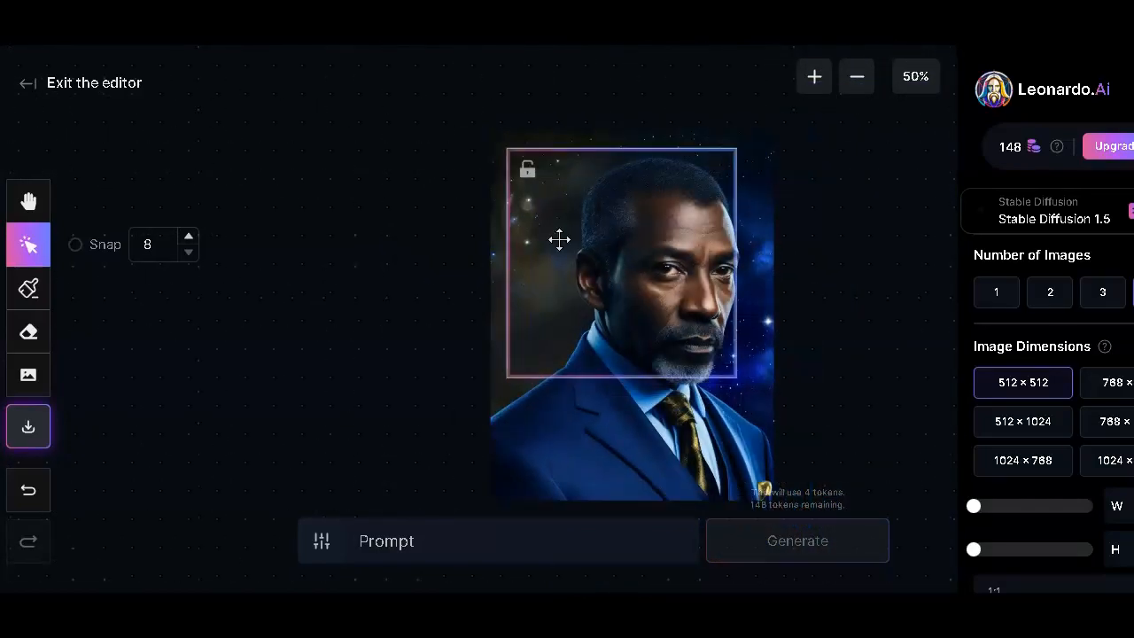
{"action": "scroll", "coordinate": [559, 239], "scroll_direction": "up", "scroll_amount": 3}
{"action": "left_click_drag", "start_coordinate": [558, 240], "coordinate": [531, 263]}
{"action": "scroll", "coordinate": [530, 263], "scroll_direction": "up", "scroll_amount": 2}
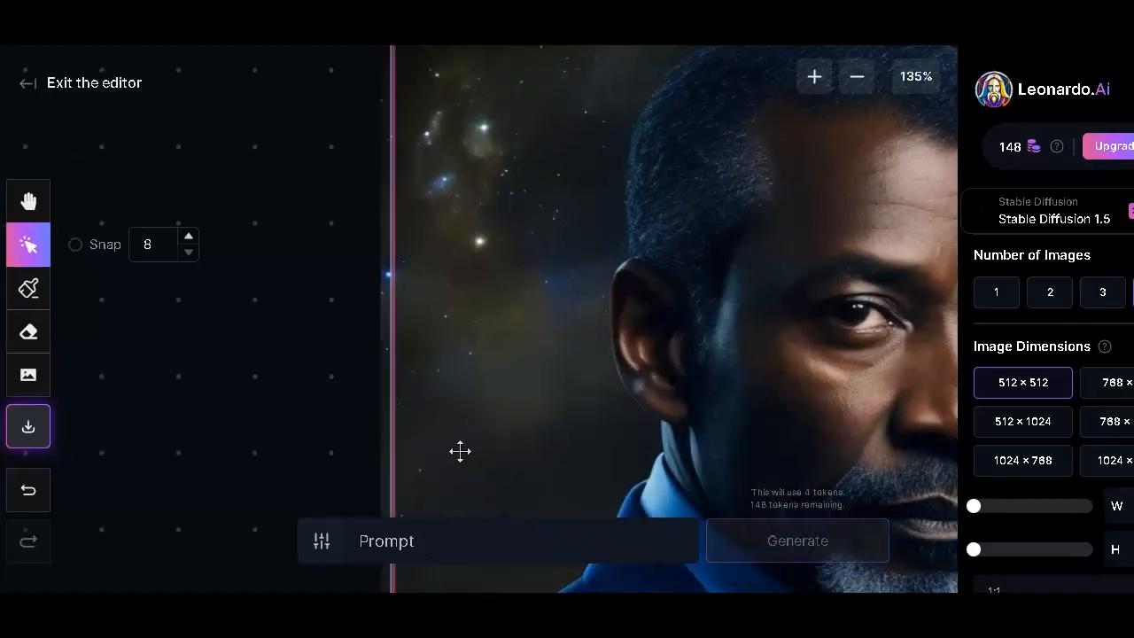
{"action": "scroll", "coordinate": [460, 451], "scroll_direction": "down", "scroll_amount": 3}
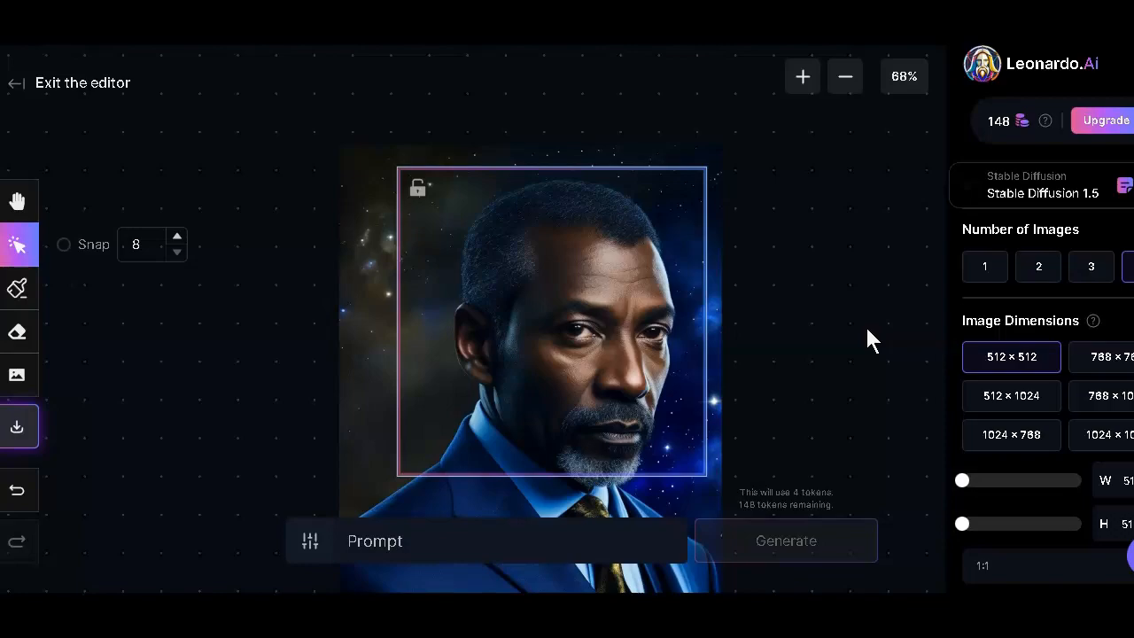
- Review the canvas editor's generation settings and its options for adding an image to the canvas
{"action": "scroll", "coordinate": [1080, 344], "scroll_direction": "down", "scroll_amount": 2}
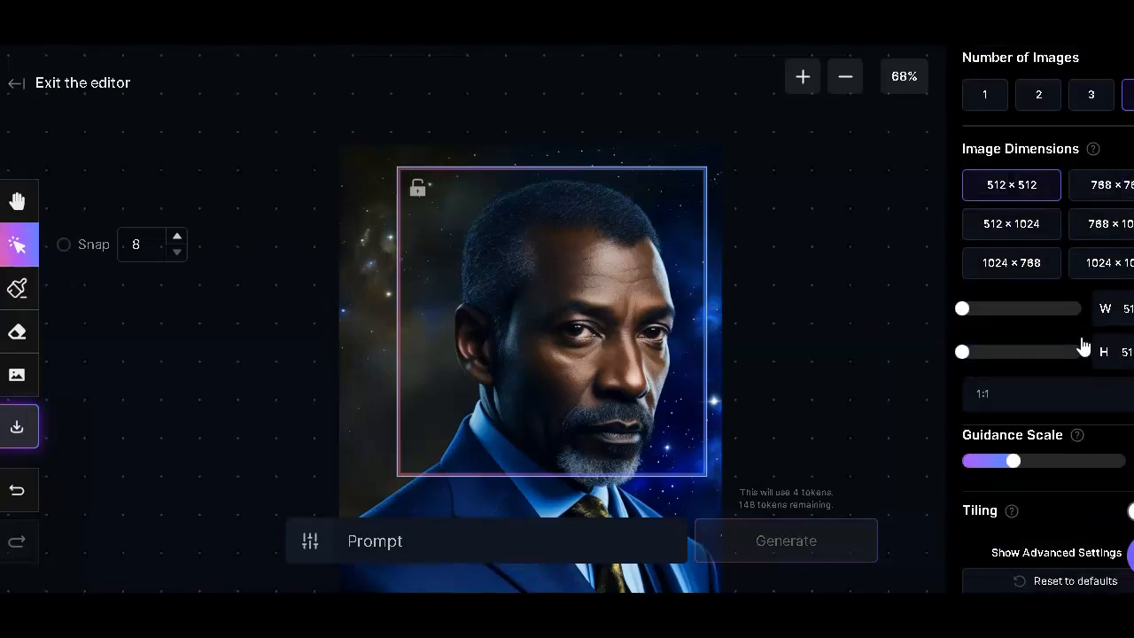
{"action": "scroll", "coordinate": [1082, 344], "scroll_direction": "up", "scroll_amount": 2}
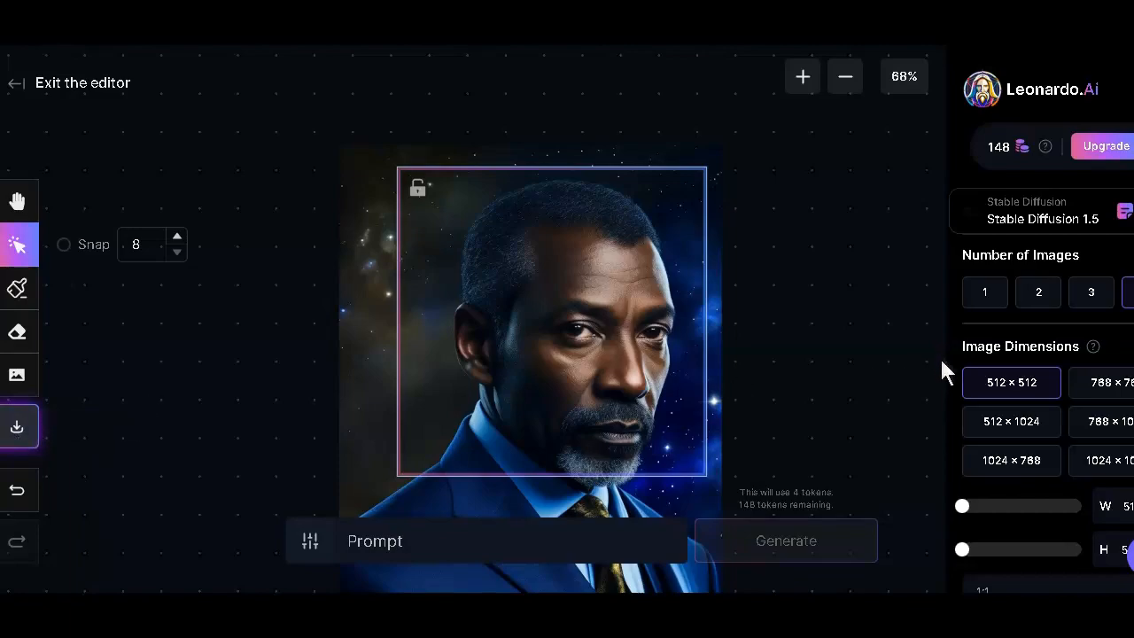
{"action": "scroll", "coordinate": [1033, 487], "scroll_direction": "down", "scroll_amount": 3}
{"action": "scroll", "coordinate": [1038, 476], "scroll_direction": "up", "scroll_amount": 3}
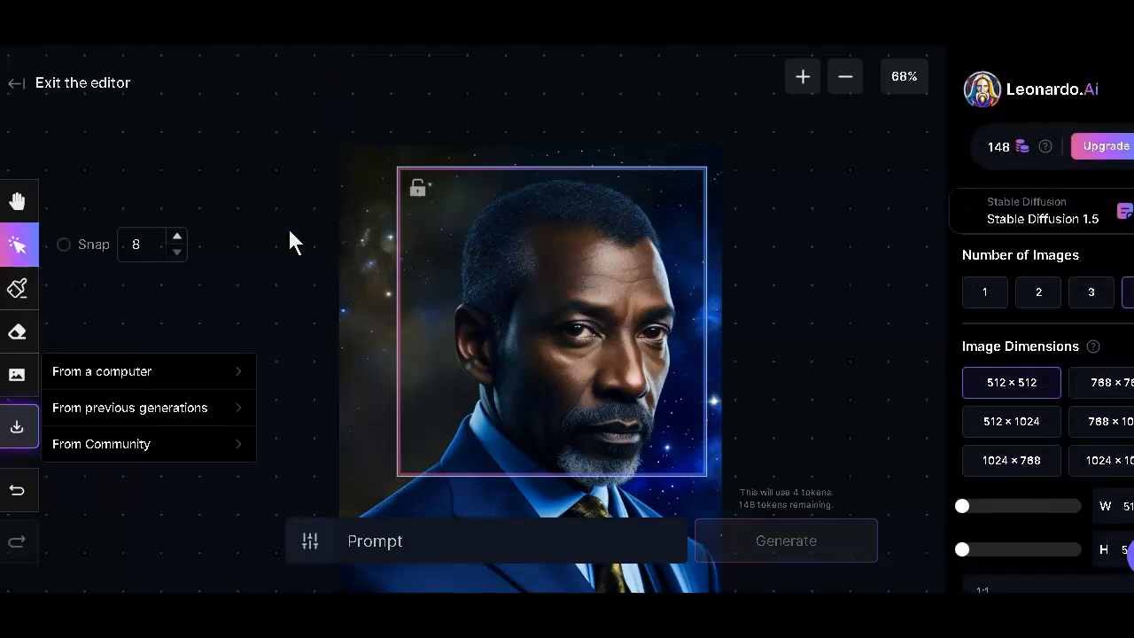
{"action": "left_click", "coordinate": [289, 231]}
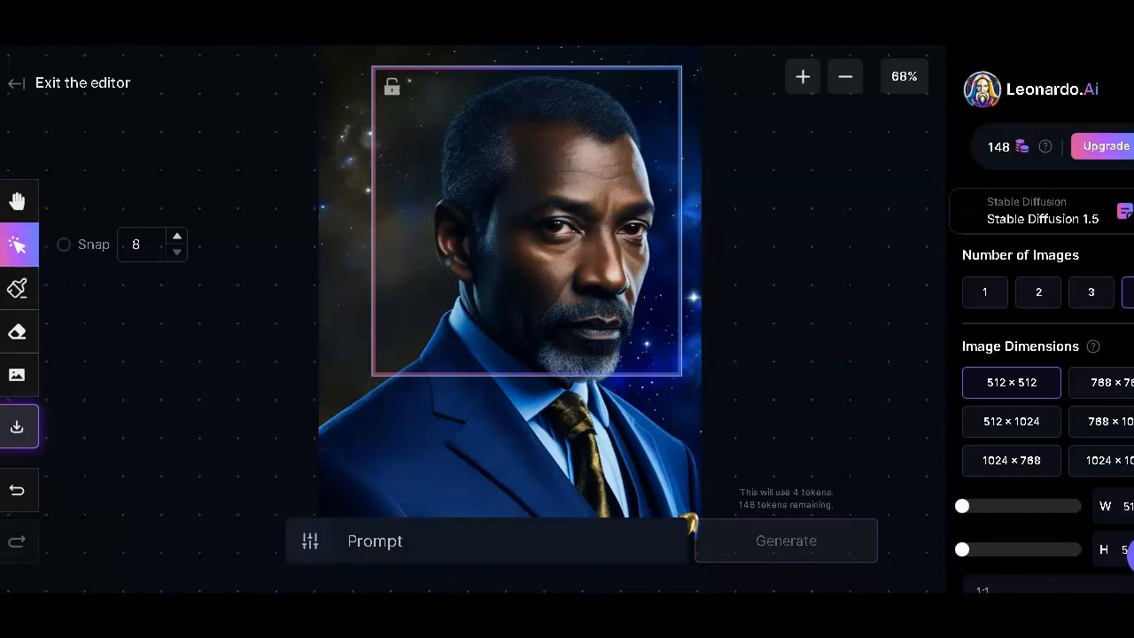
- Move the canvas view with the Pan tool and bring the man's face in closer
{"action": "left_click", "coordinate": [23, 207]}
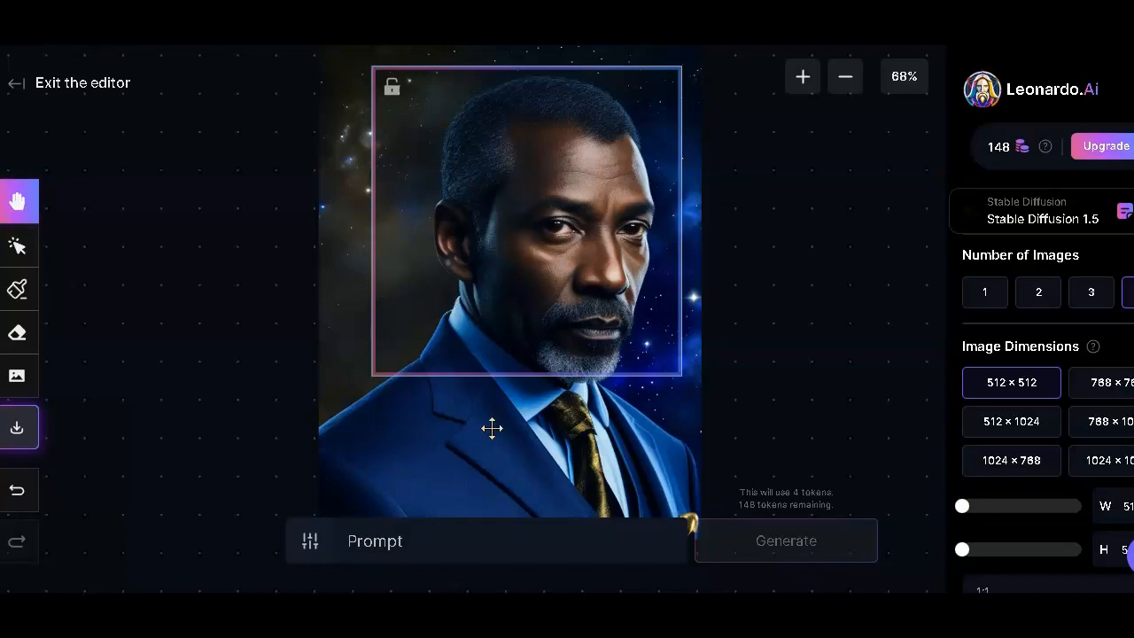
{"action": "left_click_drag", "start_coordinate": [504, 450], "coordinate": [492, 421]}
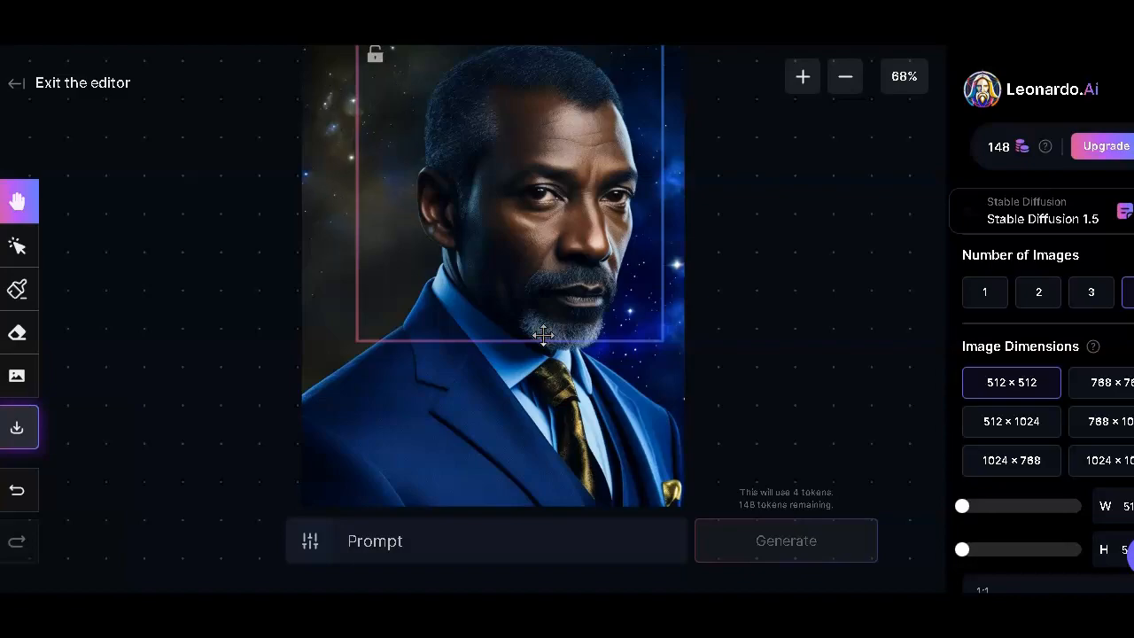
{"action": "scroll", "coordinate": [615, 372], "scroll_direction": "down", "scroll_amount": 4}
{"action": "scroll", "coordinate": [655, 375], "scroll_direction": "up", "scroll_amount": 2}
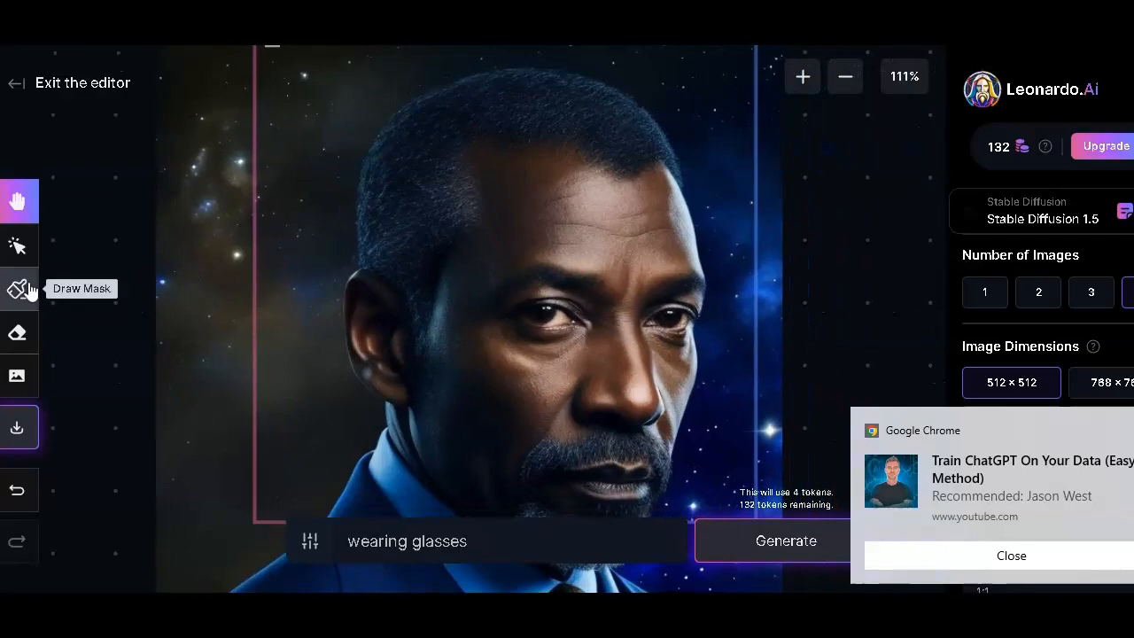
- Draw a glasses-shaped mask across the man's eyes and temple, and generate variations of that area with the prompt "wearing glasses"
{"action": "left_click", "coordinate": [25, 290]}
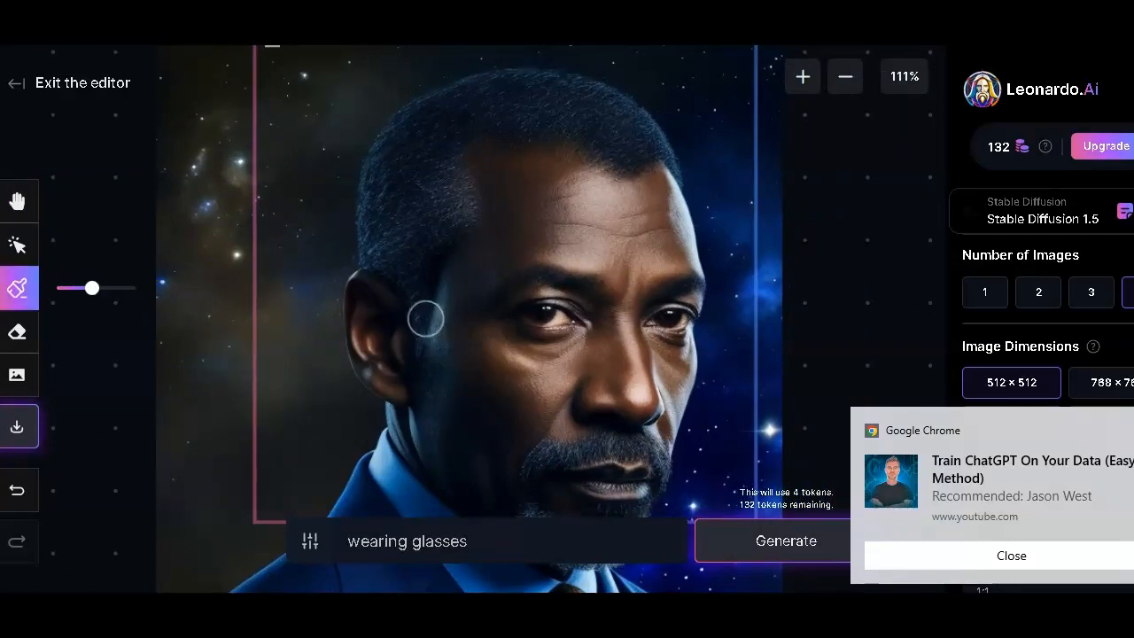
{"action": "mouse_move", "coordinate": [420, 312]}
{"action": "left_mouse_down"}
{"action": "mouse_move", "coordinate": [543, 323]}
{"action": "mouse_move", "coordinate": [561, 307]}
{"action": "mouse_move", "coordinate": [556, 292]}
{"action": "mouse_move", "coordinate": [533, 305]}
{"action": "mouse_move", "coordinate": [537, 318]}
{"action": "mouse_move", "coordinate": [581, 337]}
{"action": "mouse_move", "coordinate": [581, 316]}
{"action": "mouse_move", "coordinate": [557, 313]}
{"action": "mouse_move", "coordinate": [533, 322]}
{"action": "mouse_move", "coordinate": [529, 338]}
{"action": "mouse_move", "coordinate": [560, 349]}
{"action": "mouse_move", "coordinate": [611, 318]}
{"action": "mouse_move", "coordinate": [644, 318]}
{"action": "mouse_move", "coordinate": [650, 330]}
{"action": "mouse_move", "coordinate": [677, 311]}
{"action": "mouse_move", "coordinate": [669, 325]}
{"action": "mouse_move", "coordinate": [689, 347]}
{"action": "mouse_move", "coordinate": [709, 325]}
{"action": "mouse_move", "coordinate": [685, 313]}
{"action": "mouse_move", "coordinate": [680, 333]}
{"action": "mouse_move", "coordinate": [699, 309]}
{"action": "left_mouse_up"}
{"action": "left_click_drag", "start_coordinate": [468, 542], "coordinate": [346, 545]}
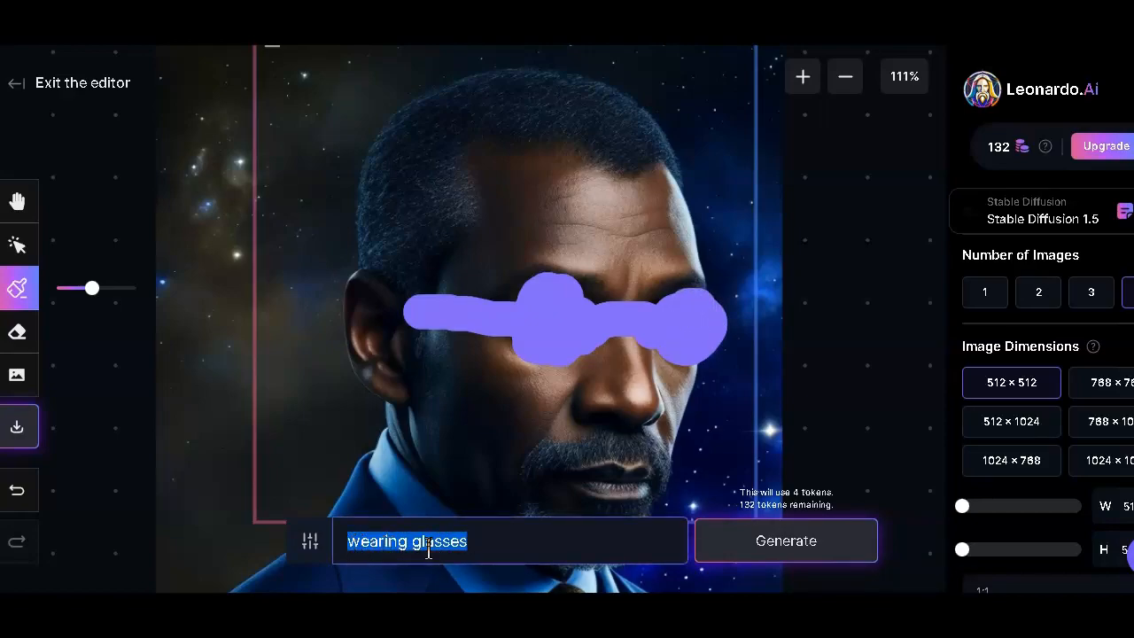
{"action": "left_click", "coordinate": [485, 543]}
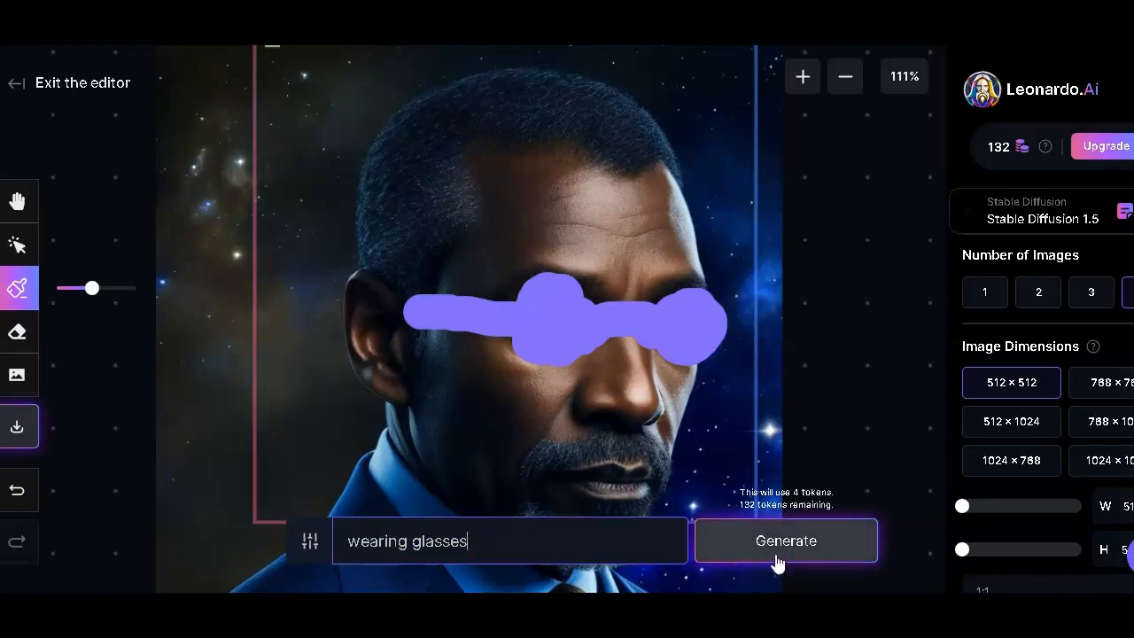
{"action": "left_click", "coordinate": [16, 242]}
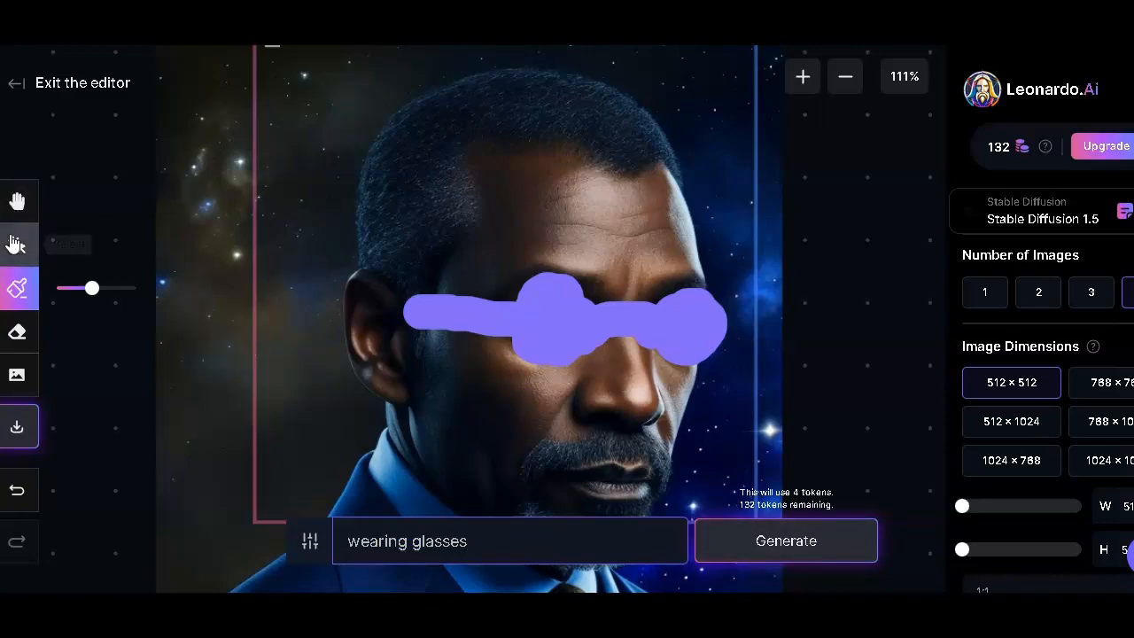
{"action": "left_click", "coordinate": [795, 546]}
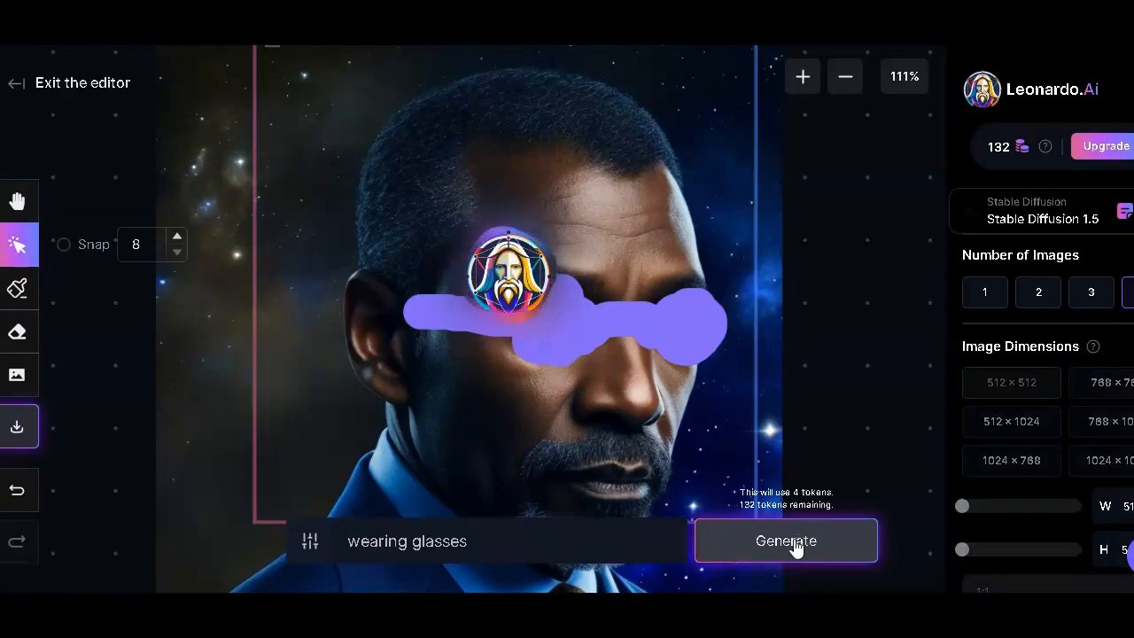
- Browse through the generated glasses variations and accept the fourth one, with the white frames
{"action": "left_click", "coordinate": [524, 431]}
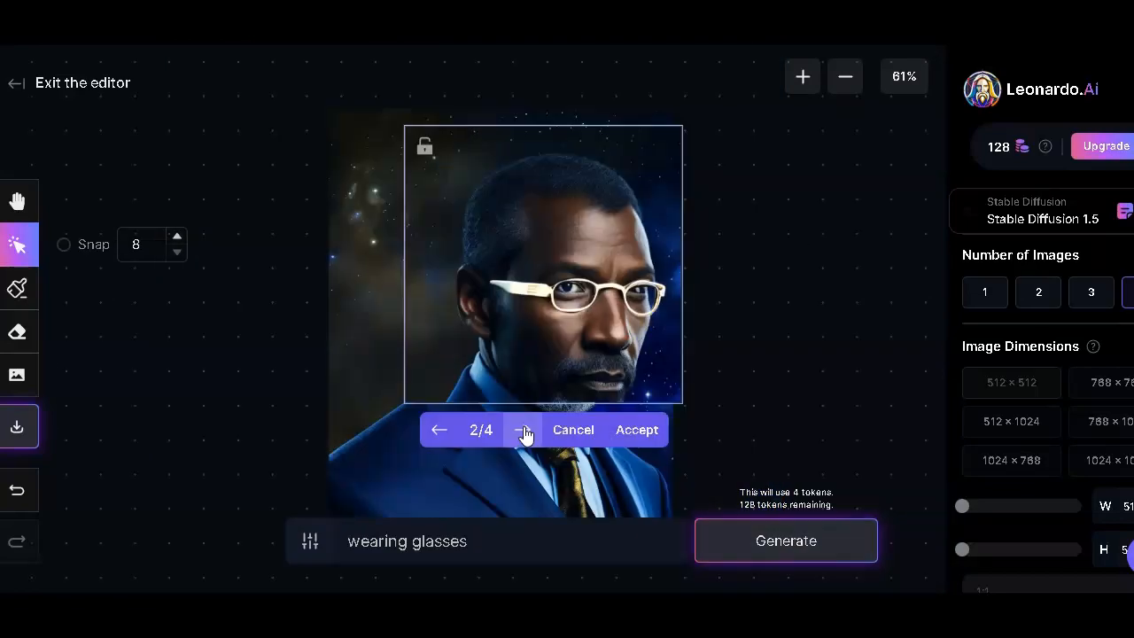
{"action": "left_click", "coordinate": [524, 431]}
{"action": "left_click", "coordinate": [524, 431]}
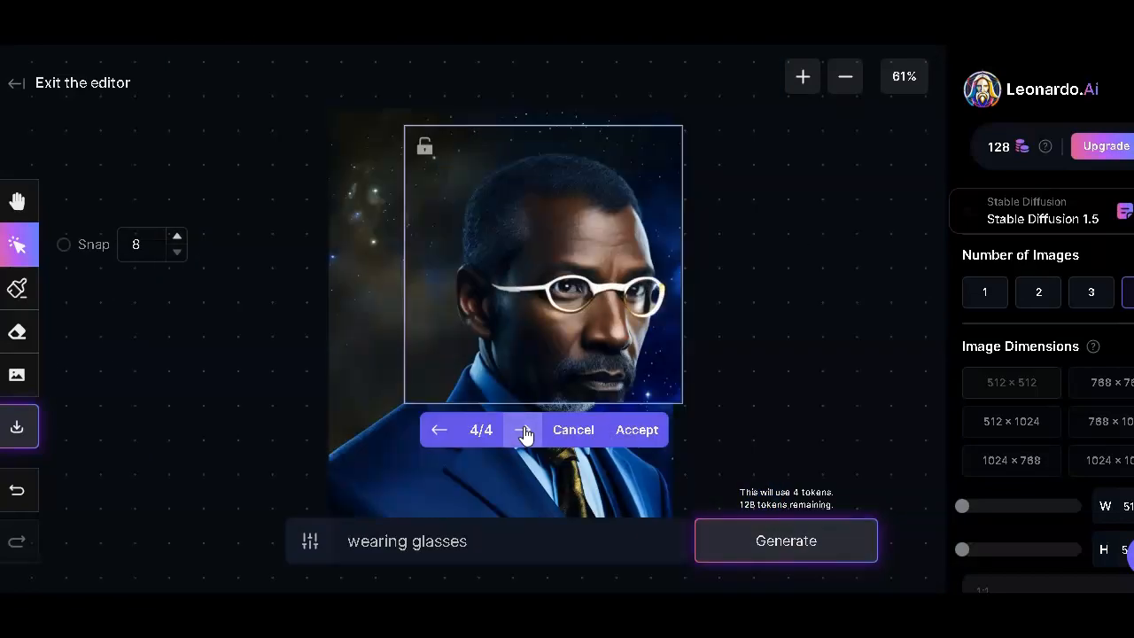
{"action": "left_click", "coordinate": [524, 431]}
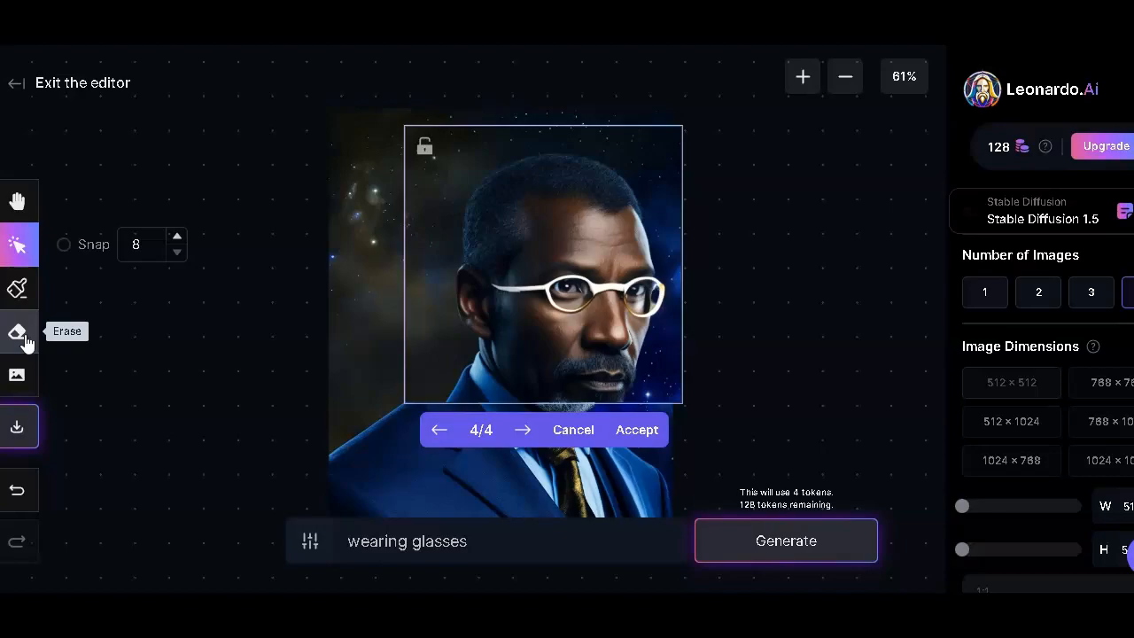
{"action": "left_click", "coordinate": [637, 430]}
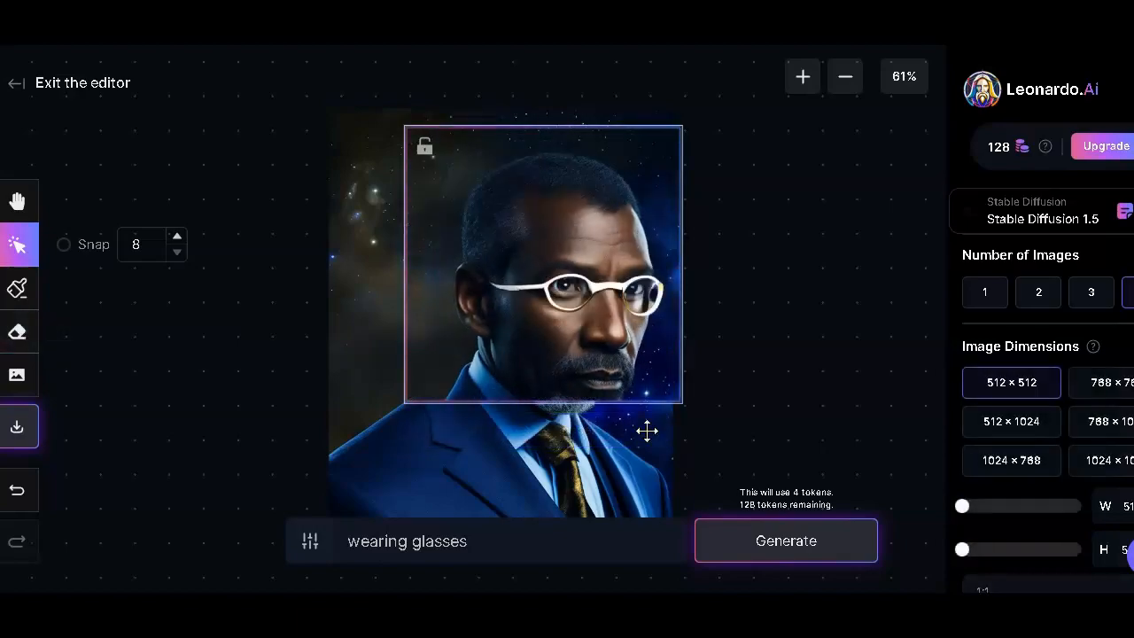
- Move the original portrait away from the generated glasses image onto empty canvas and enlarge it proportionally from its lower-right corner
{"action": "scroll", "coordinate": [647, 432], "scroll_direction": "down", "scroll_amount": 2}
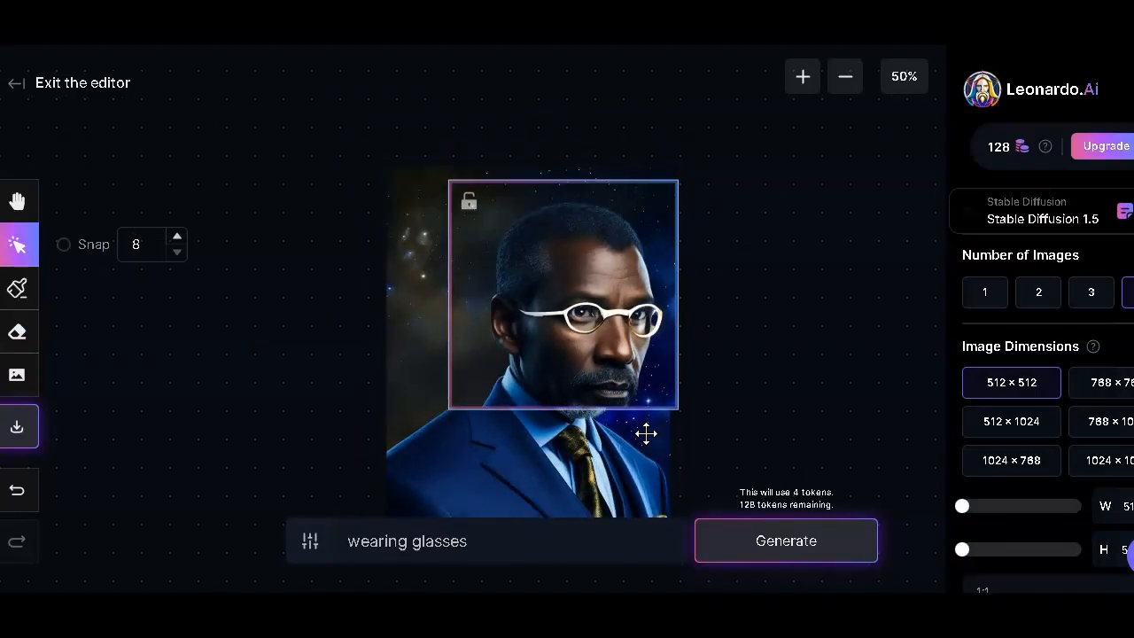
{"action": "scroll", "coordinate": [646, 431], "scroll_direction": "down", "scroll_amount": 4}
{"action": "left_click_drag", "start_coordinate": [604, 467], "coordinate": [312, 357]}
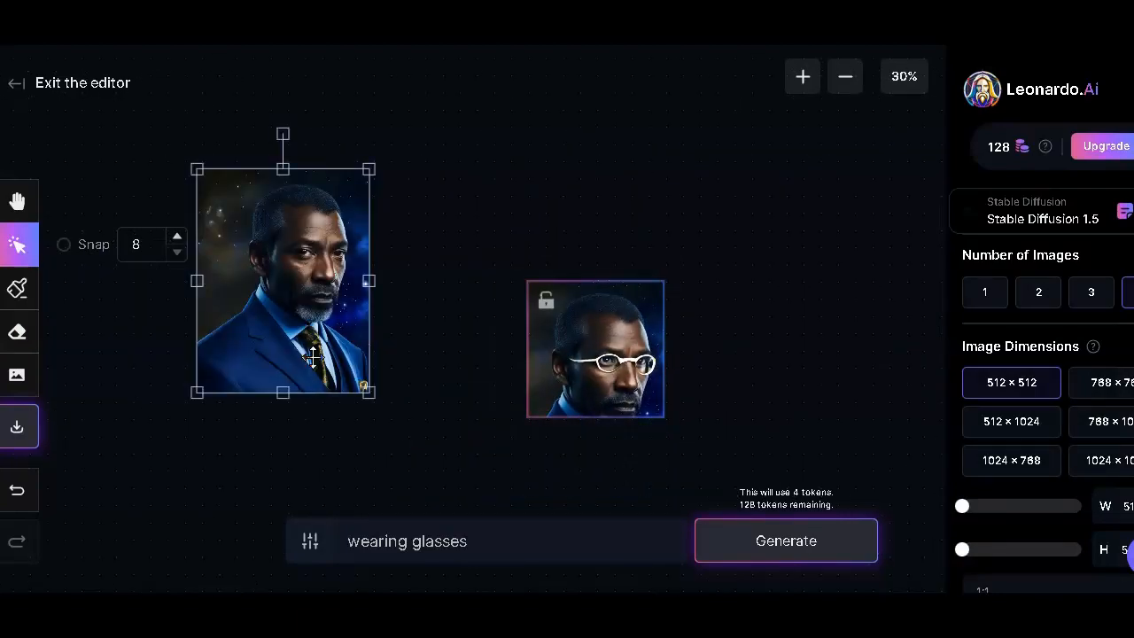
{"action": "left_click_drag", "start_coordinate": [369, 393], "coordinate": [463, 513]}
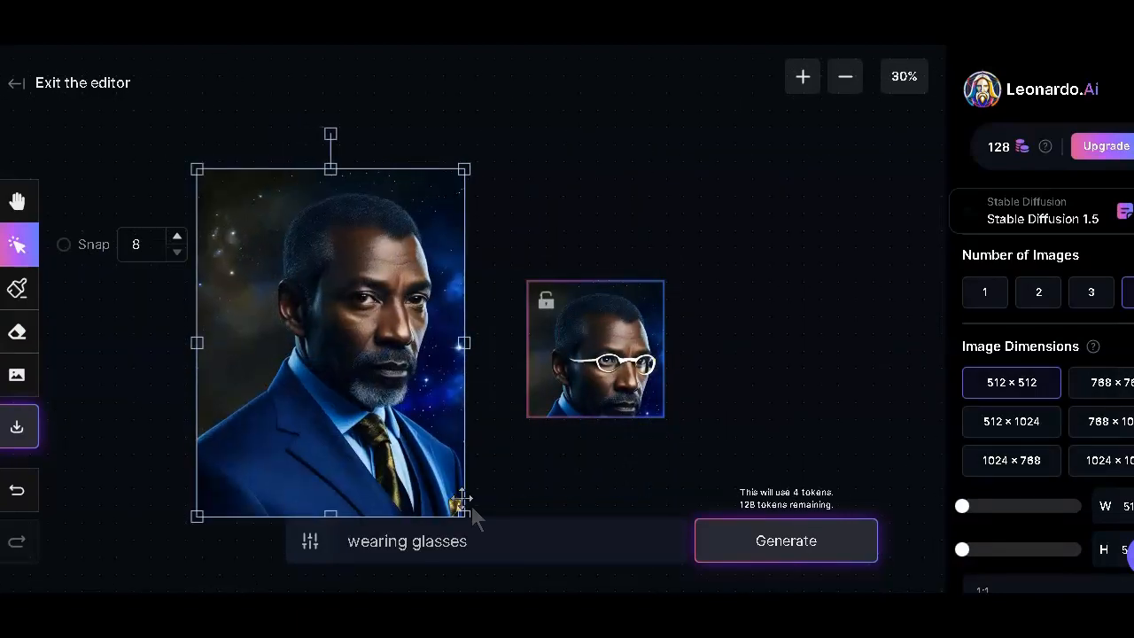